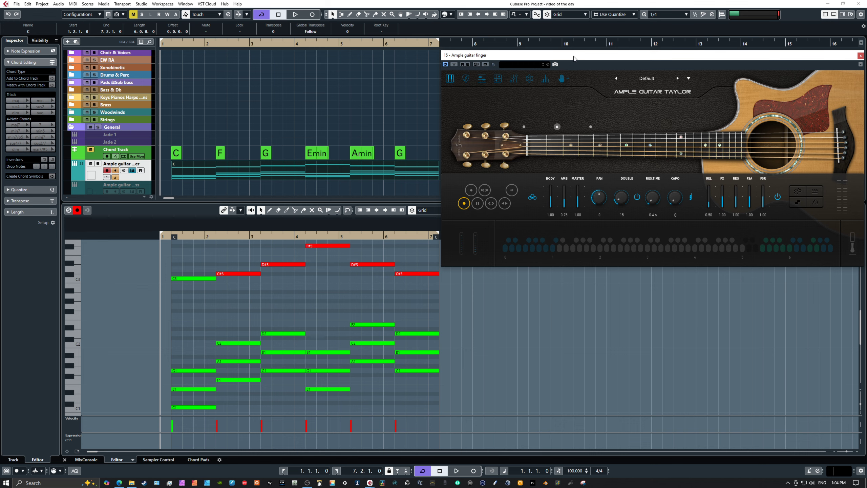
- Look through the Strummer, Riffer and Tab Player pages of the Ample Guitar Taylor instrument
mouse_move(574, 57)
mouse_down()
mouse_move(558, 66)
mouse_move(565, 57)
mouse_up()
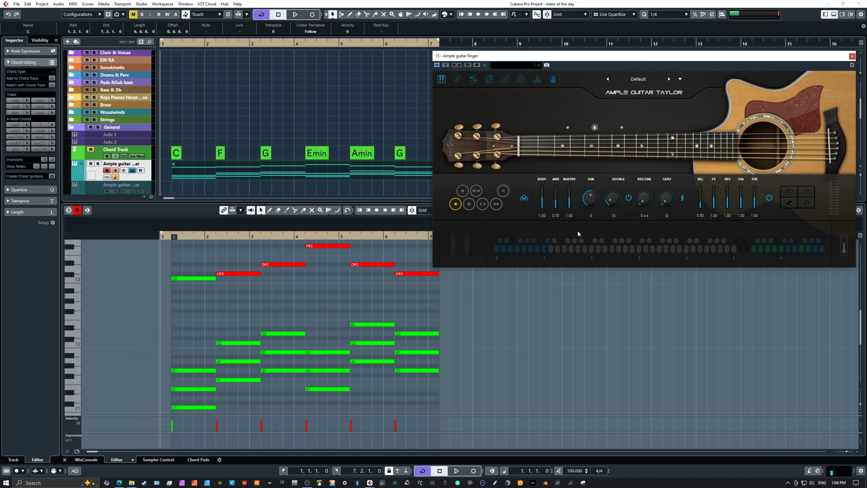
click(458, 80)
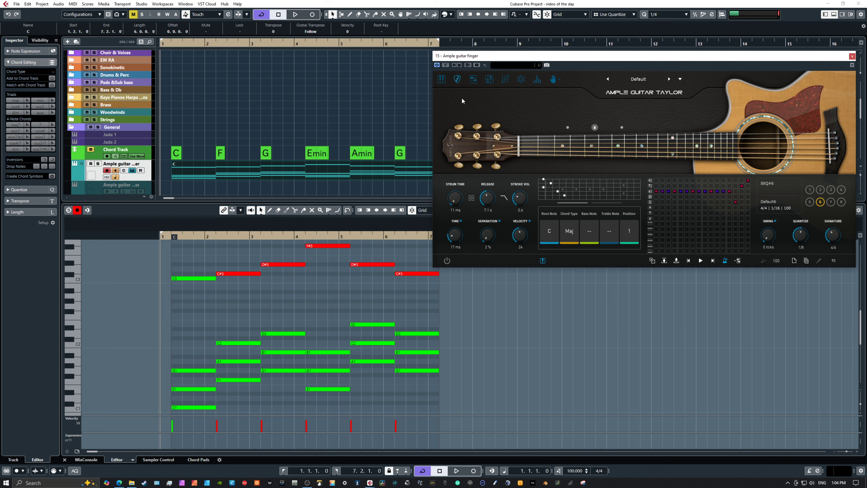
click(473, 82)
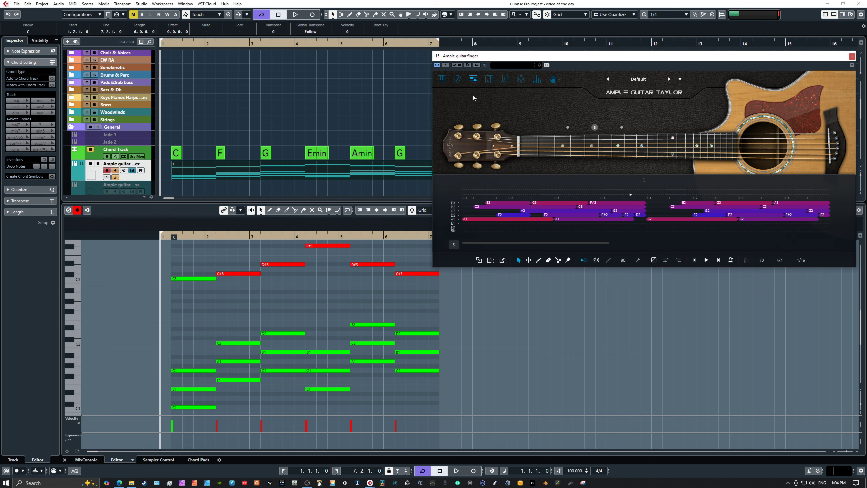
click(488, 80)
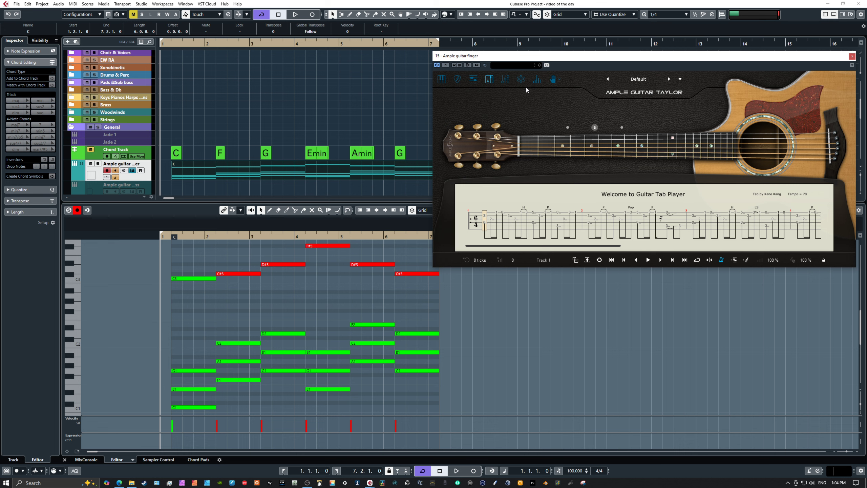
- Return to the Riffer page and play the loaded riff for a moment, stopping it again
click(473, 80)
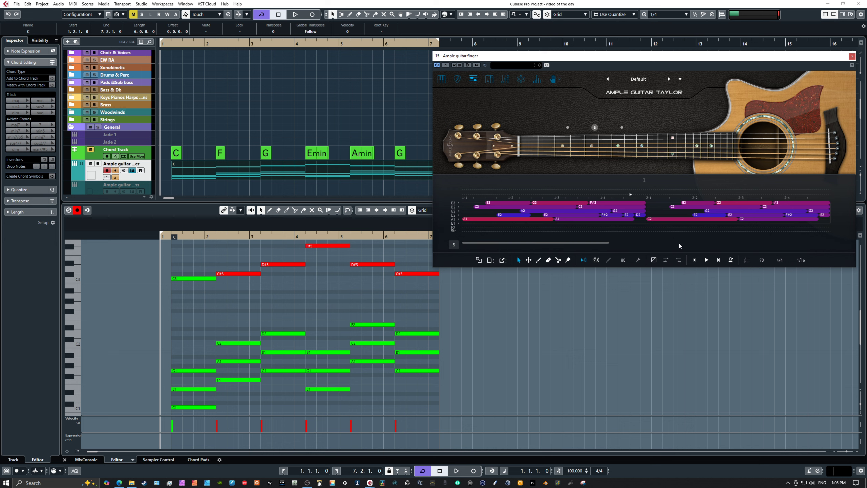
click(707, 261)
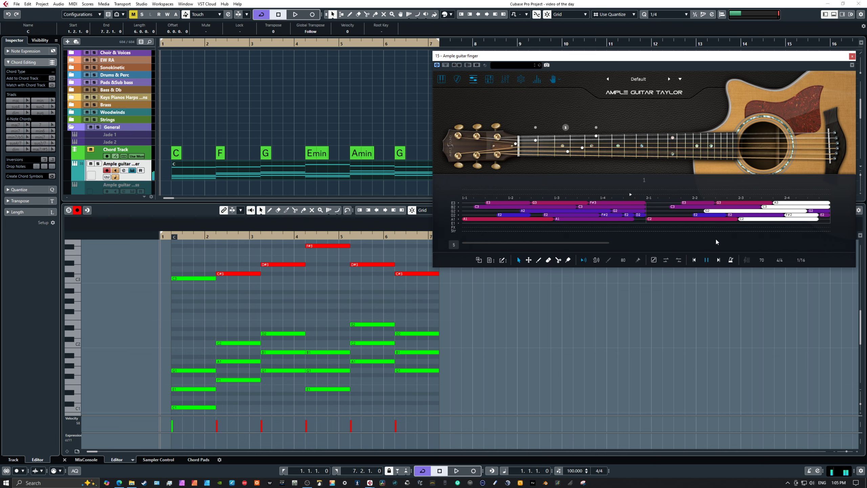
click(704, 260)
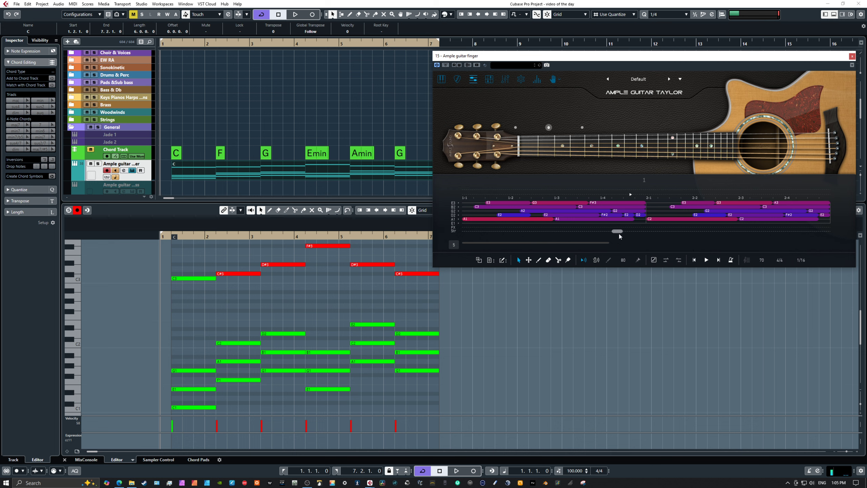
- Switch on the engine on the Strummer page and select sequence 1
click(458, 80)
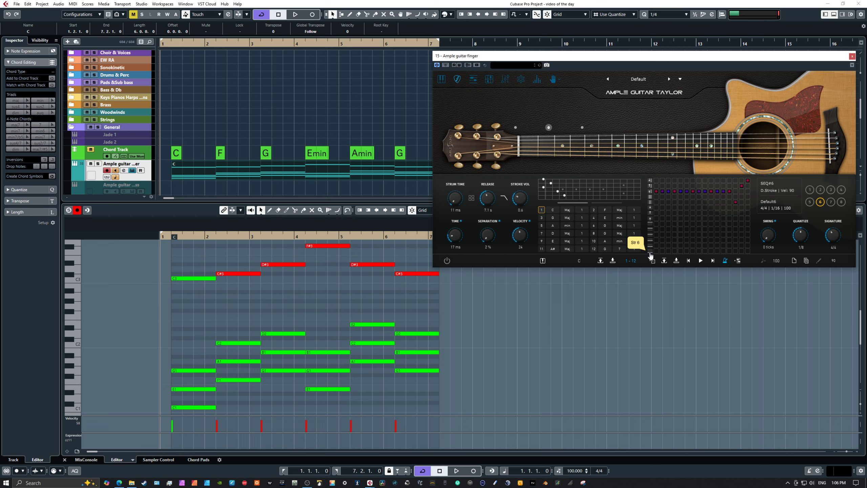
click(446, 260)
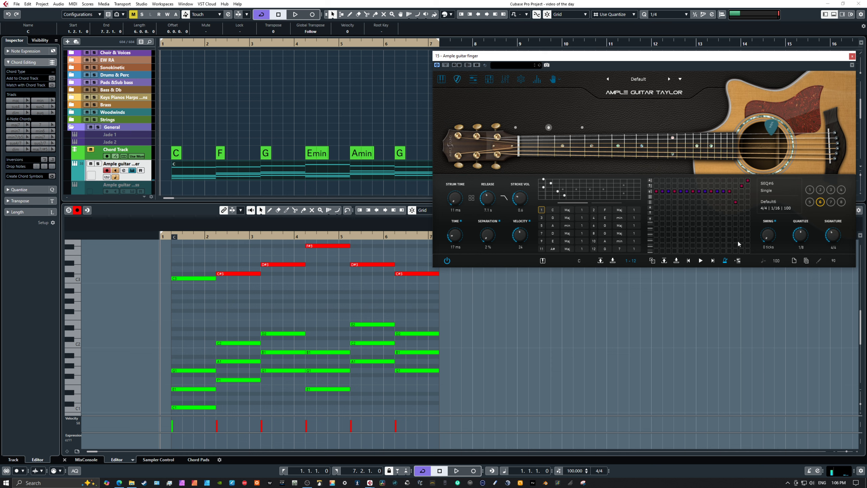
click(811, 192)
- Audition the different strum articulations listed beside the grid of sequence 1, one after another
click(651, 221)
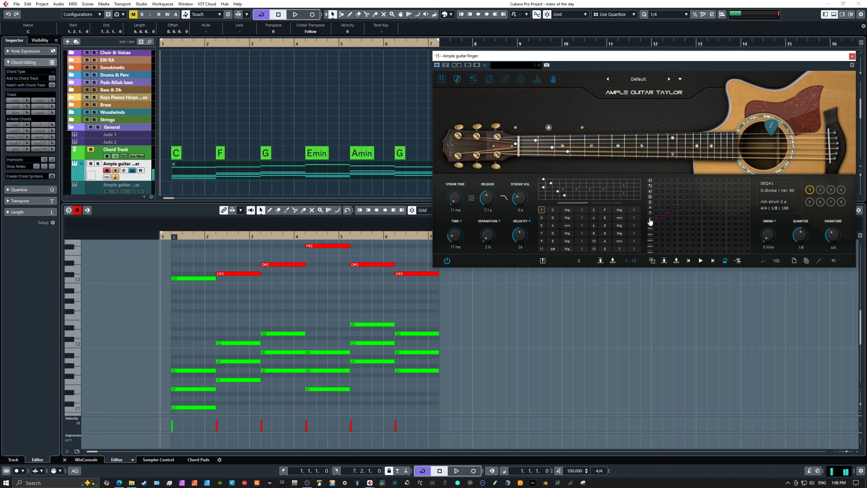
click(652, 219)
click(651, 211)
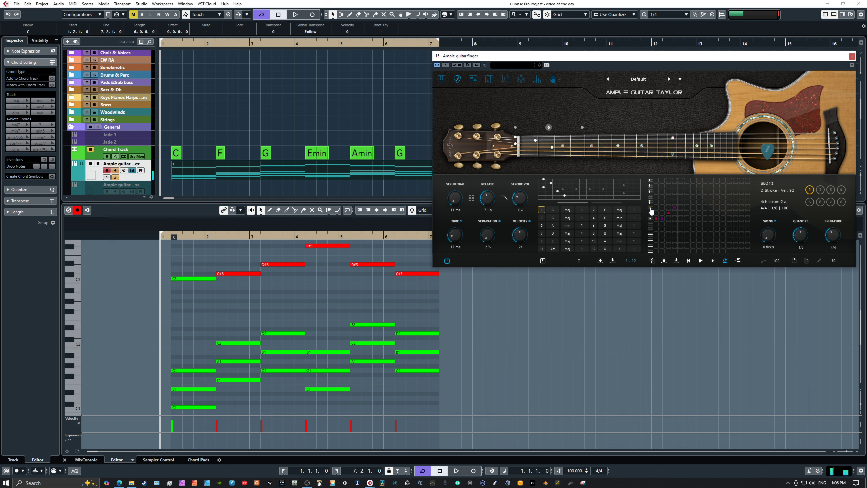
click(652, 207)
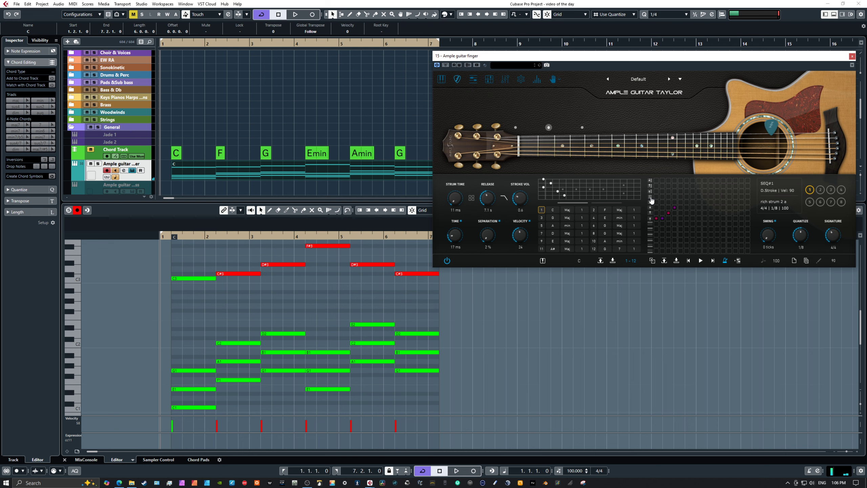
click(652, 197)
click(653, 188)
click(652, 185)
- Move the guitar window lower and compare the Main page's key colours with the Strummer switched on and off
drag(526, 57, 516, 102)
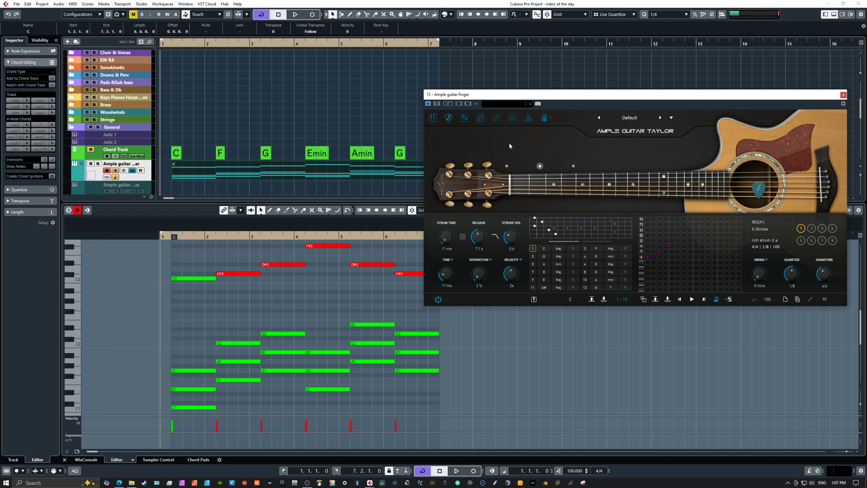
click(434, 119)
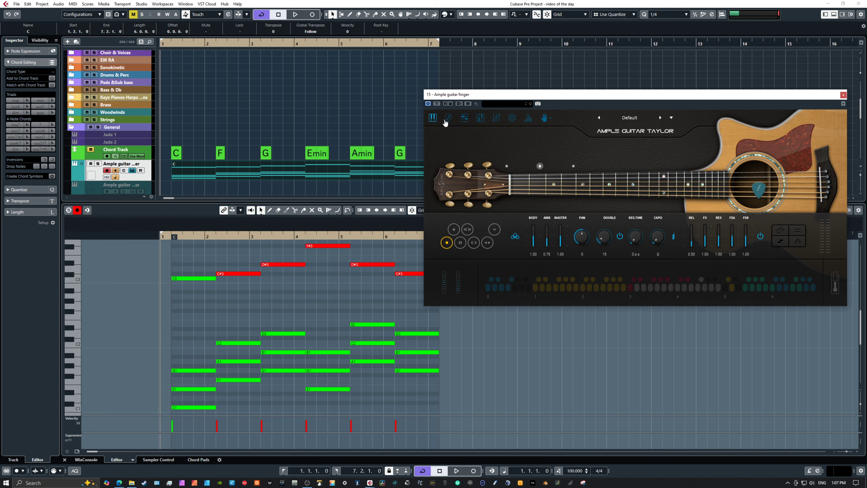
click(448, 118)
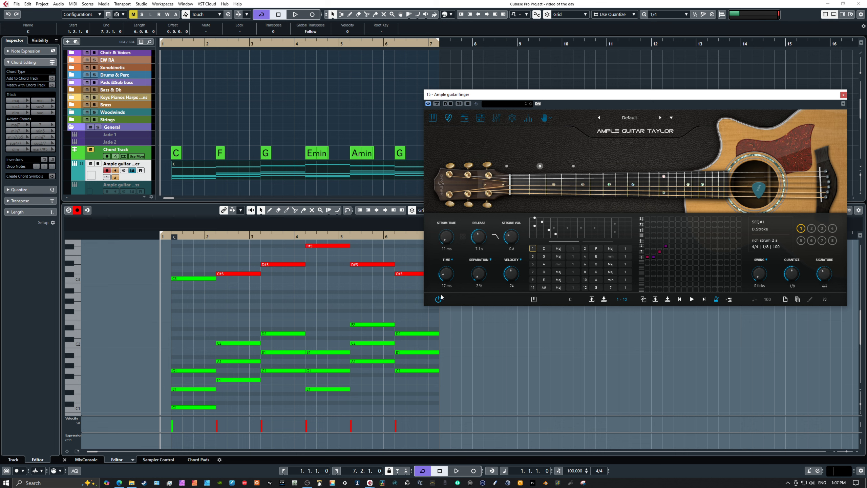
click(433, 118)
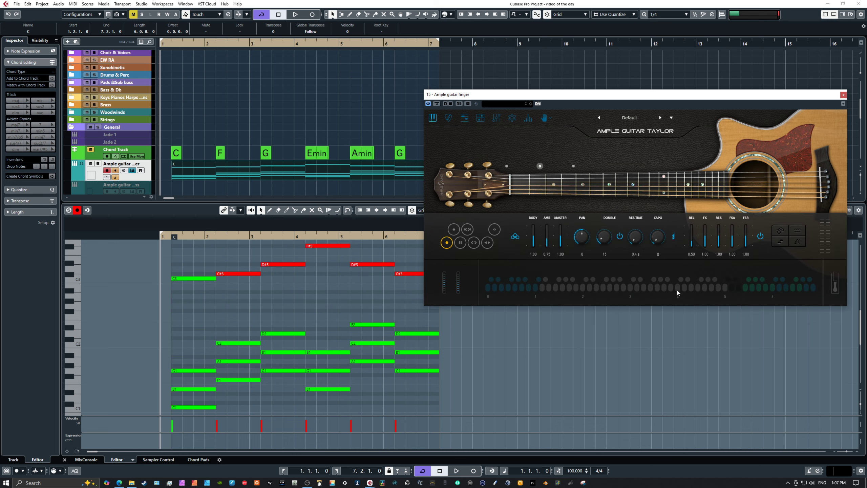
click(447, 121)
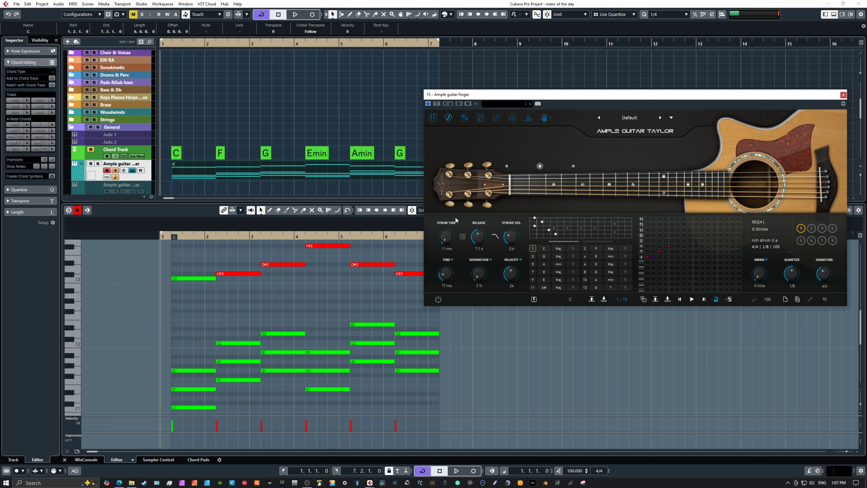
click(438, 299)
click(433, 119)
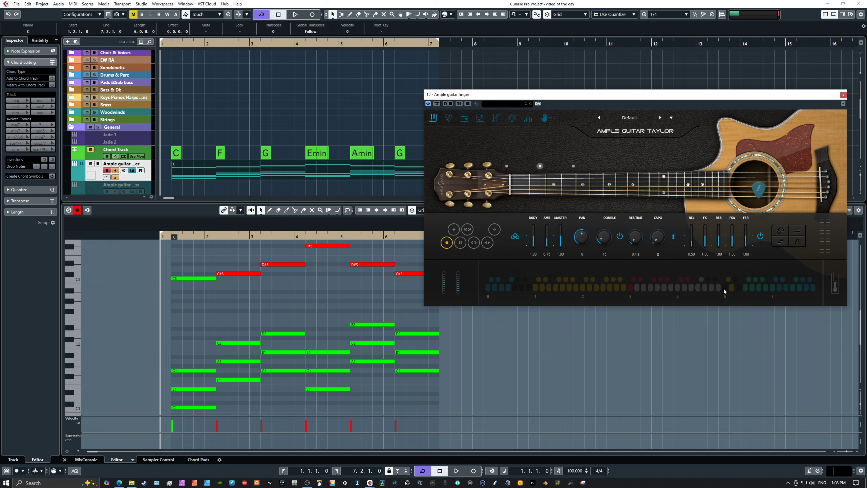
- Enable chord detection in the Strummer and check its root, chord type, bass, treble and position fields
click(449, 118)
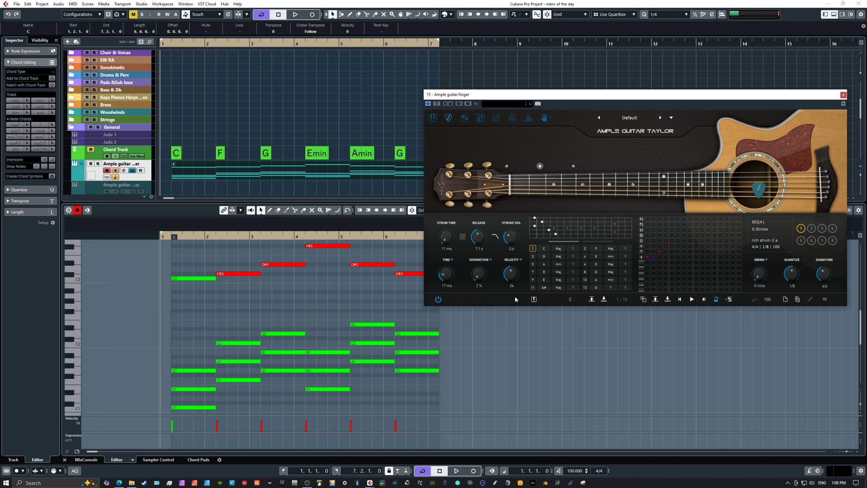
click(534, 299)
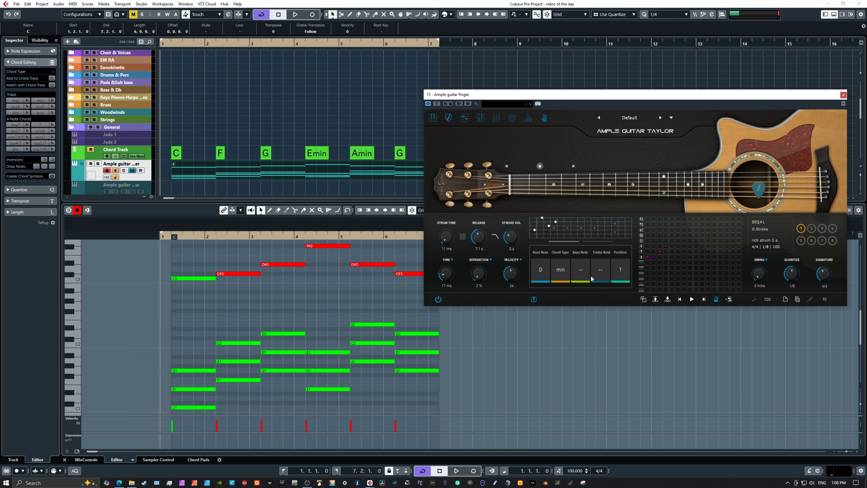
mouse_move(598, 221)
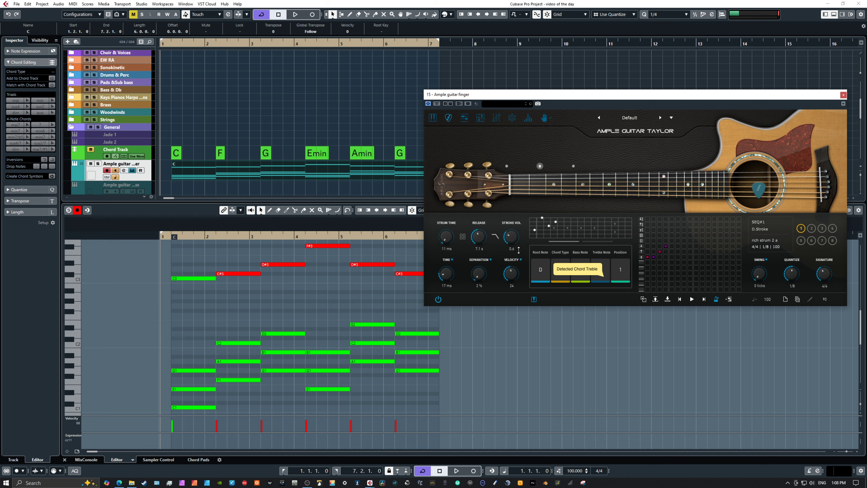
- On the Main page's keyboard, trigger Strummer sequences 1 and 2 with the first two red keys
click(433, 118)
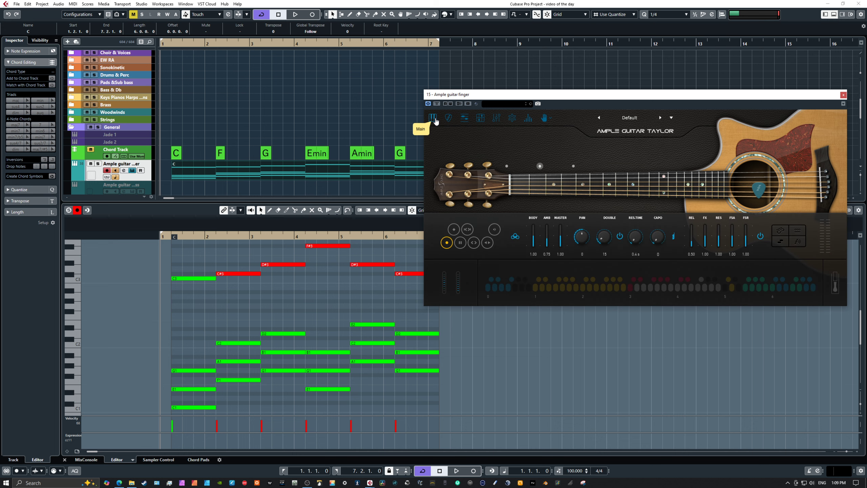
click(631, 288)
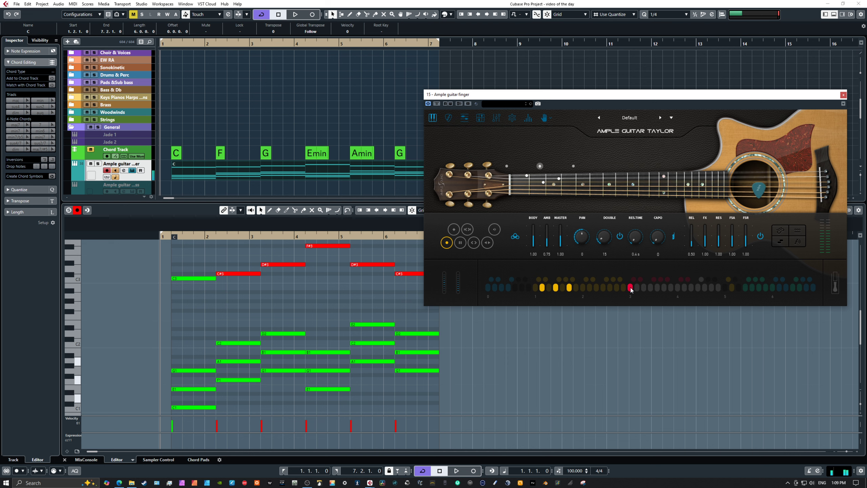
click(632, 288)
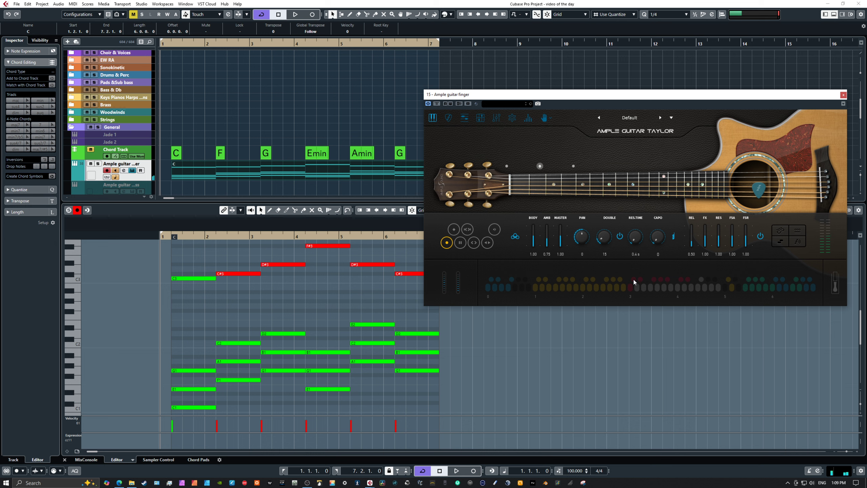
click(634, 279)
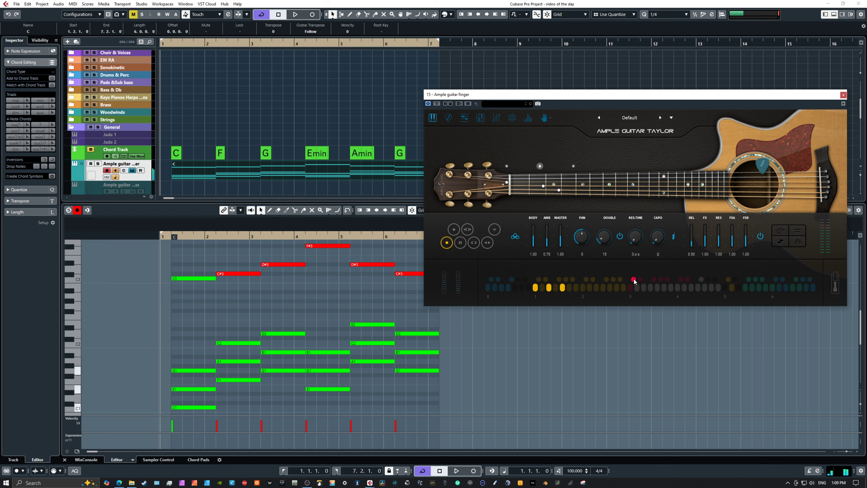
click(634, 280)
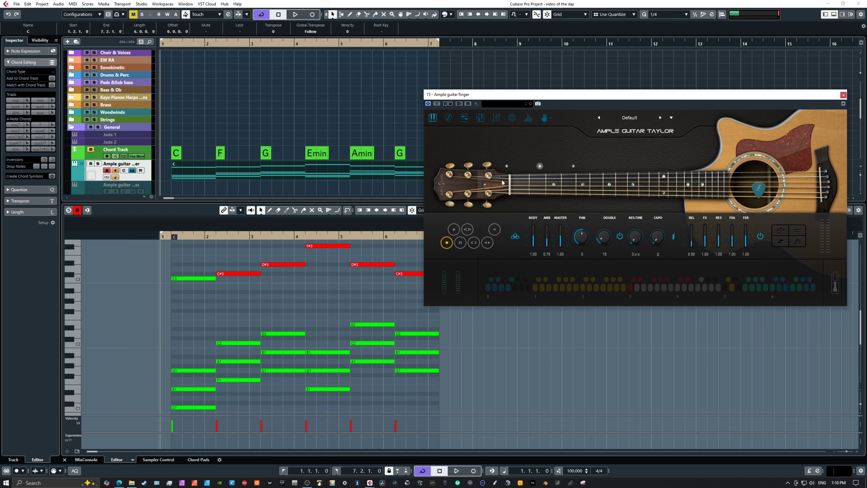
- Switch the Strummer from chord detection to its preset chord list and toggle through the chord banks
click(449, 118)
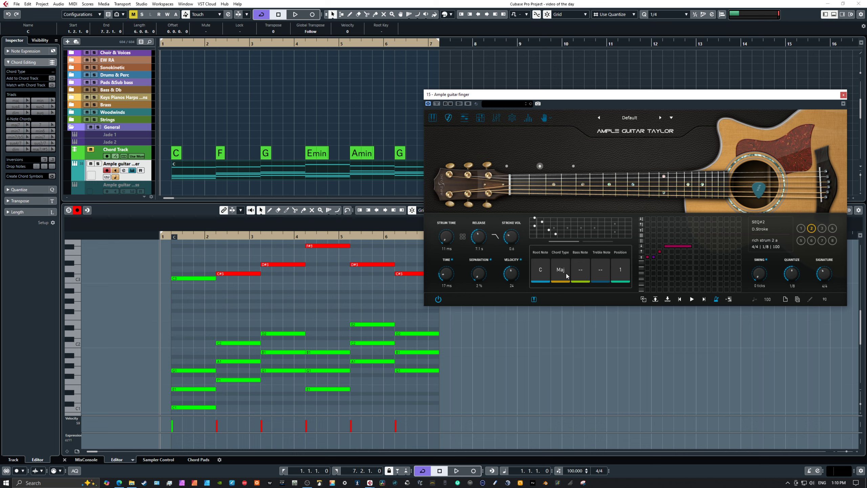
click(534, 300)
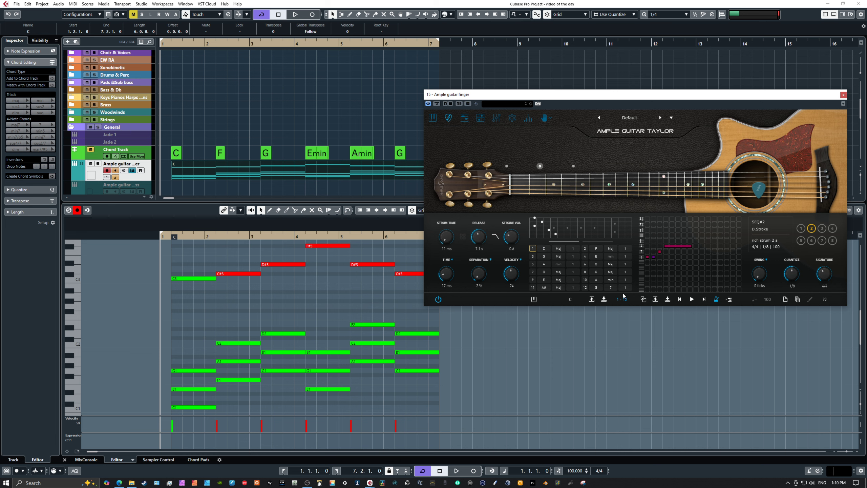
click(624, 304)
click(626, 303)
- Examine the root note, chord type and position choices for the first chord in the list, without changing it
click(545, 250)
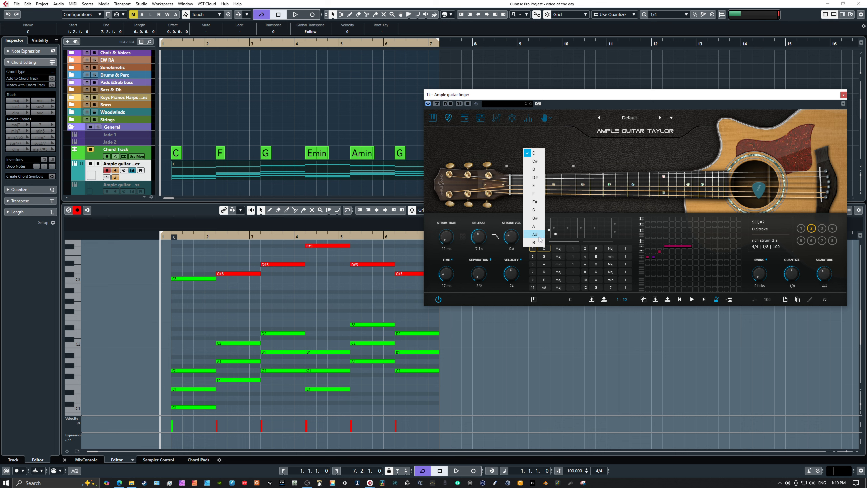
click(560, 250)
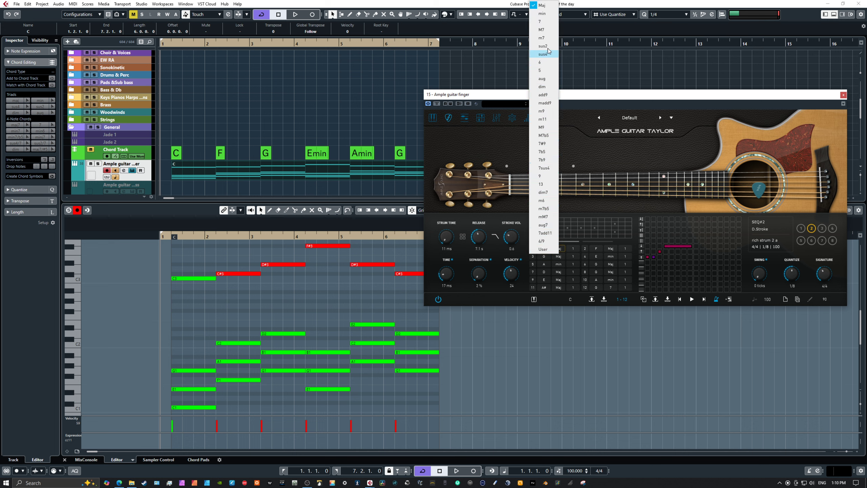
click(575, 248)
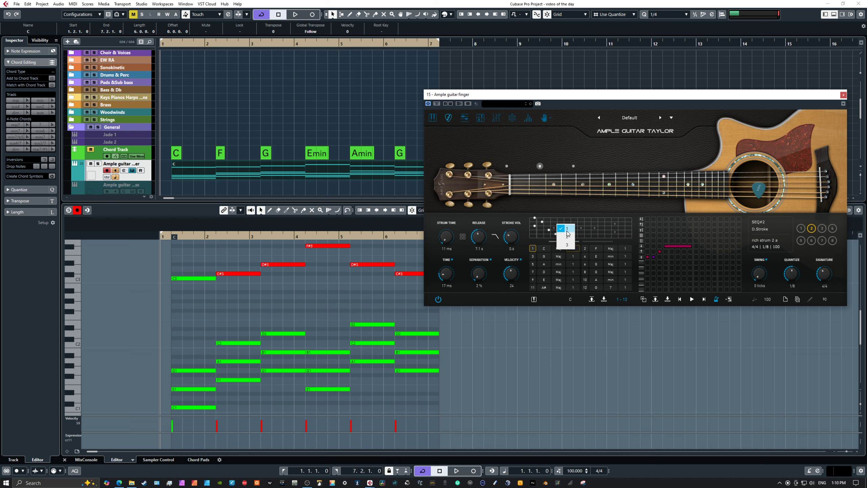
click(527, 245)
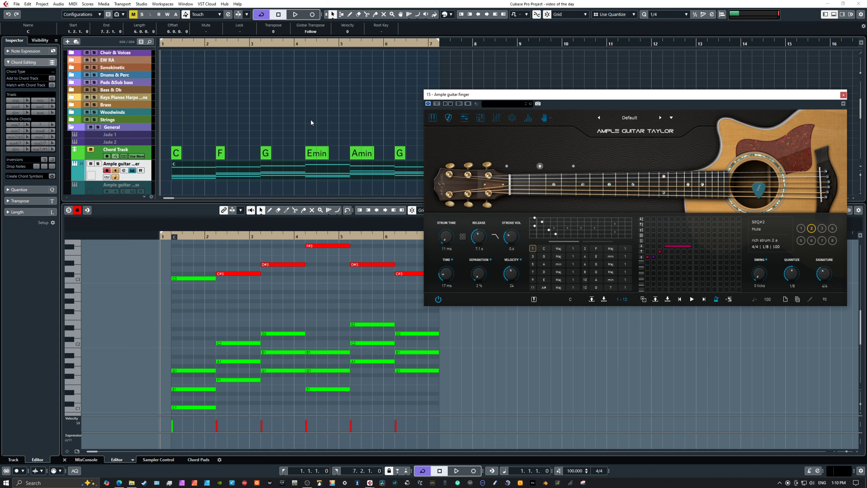
- Move the guitar window clear of the MIDI part and set the Strummer to chord detection
scroll(311, 119, down, 4)
scroll(309, 130, up, 2)
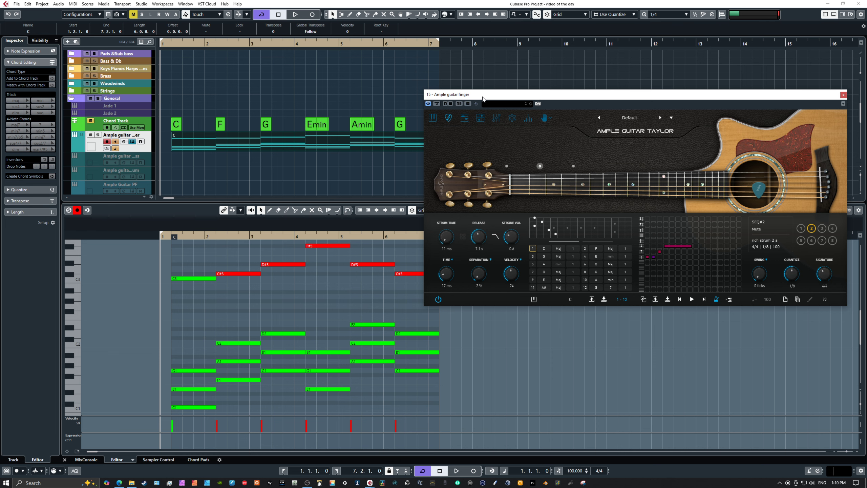
drag(482, 99, 515, 97)
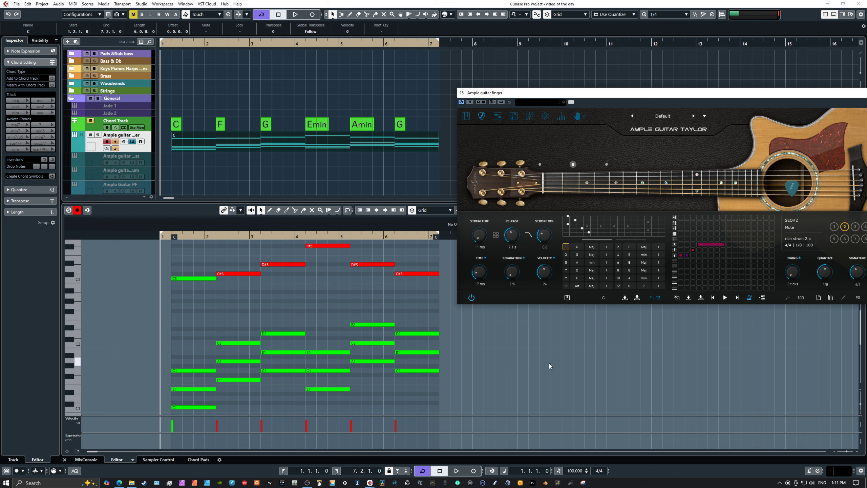
click(567, 298)
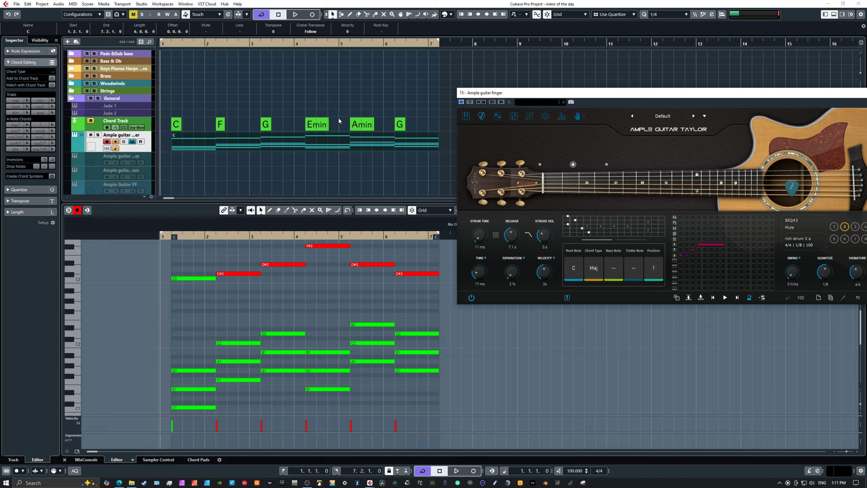
- Audition the sequence-trigger notes C3, C#3 and D#3 in the first MIDI part and select the chord notes beneath the triggers
click(193, 279)
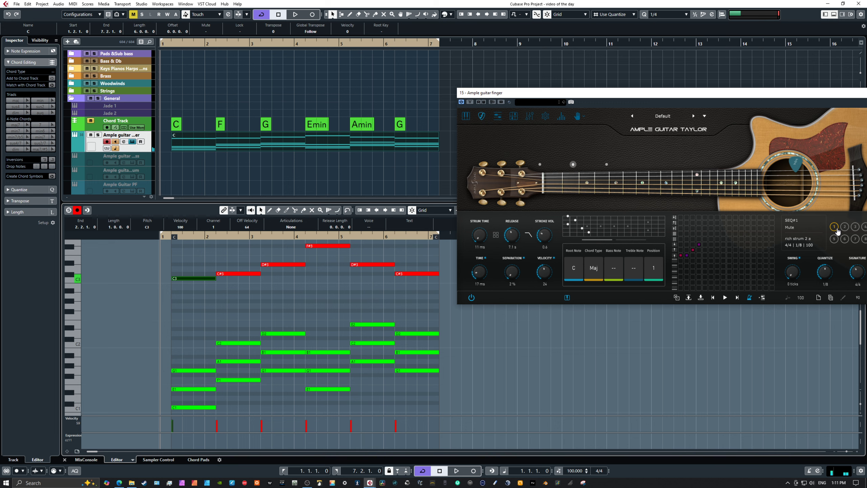
drag(729, 93, 712, 86)
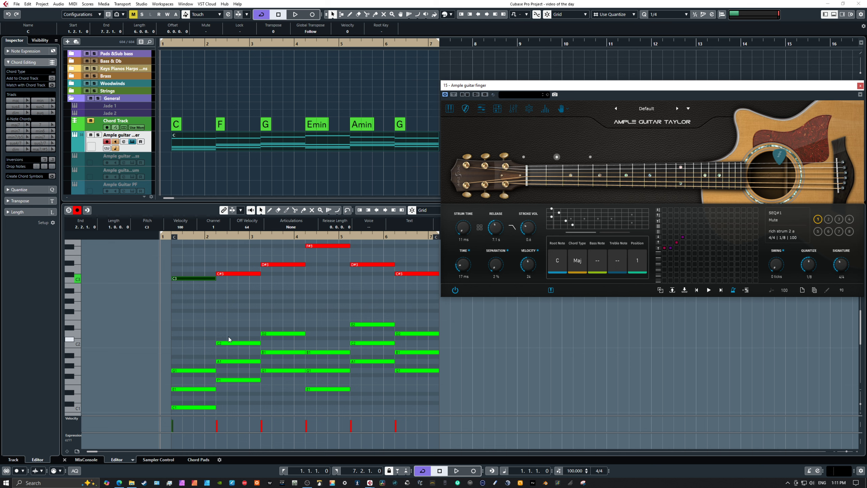
drag(238, 327, 241, 399)
click(239, 273)
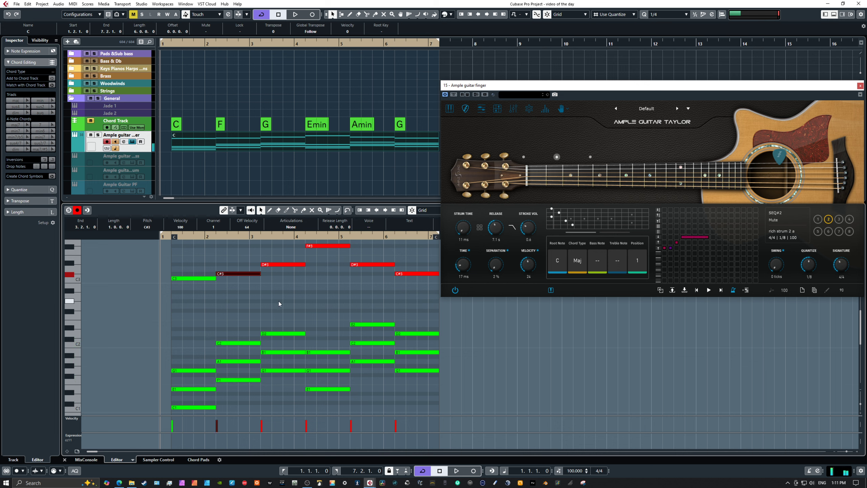
drag(278, 301, 278, 386)
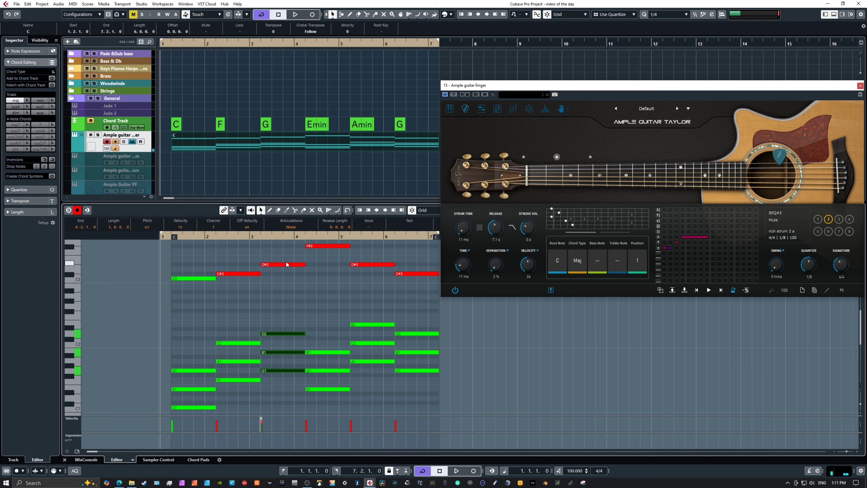
drag(284, 253, 284, 291)
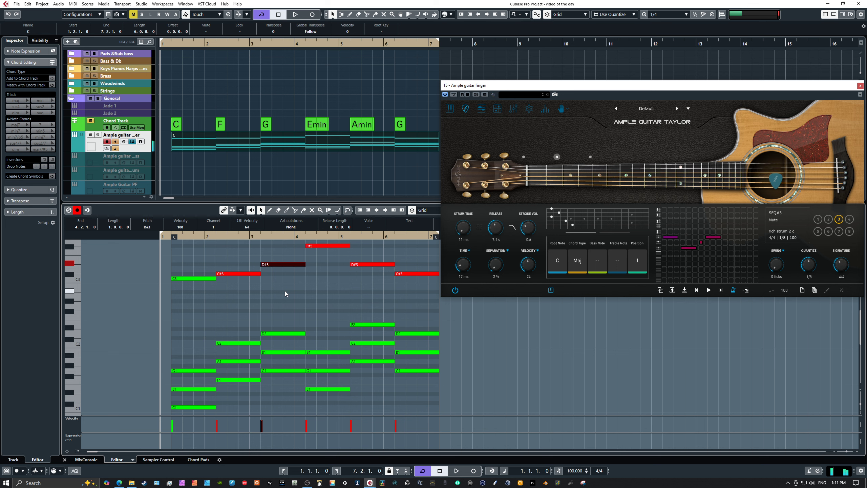
drag(320, 323, 320, 408)
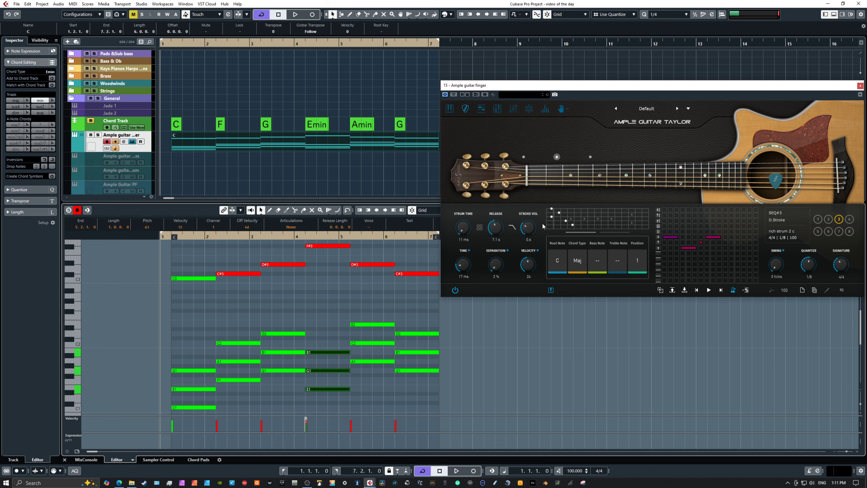
- View the guitar's Main page keyboard for the trigger keys, return to the Strummer page and shift the guitar window clear of the MIDI part
click(451, 110)
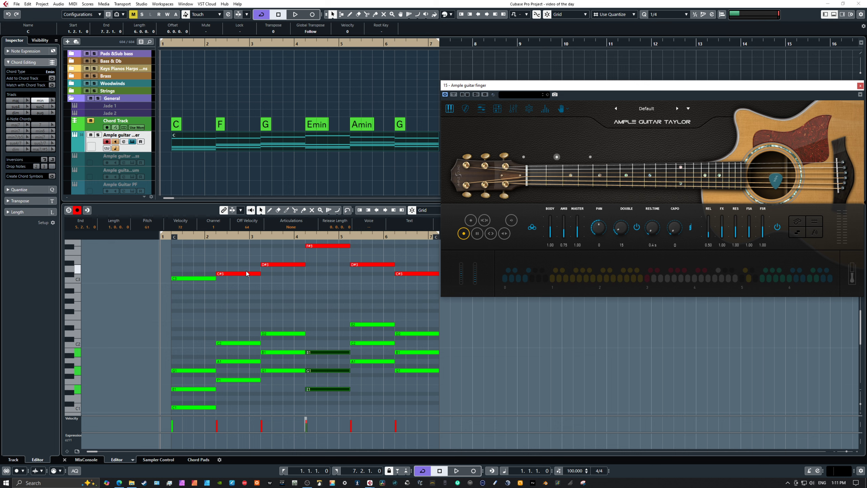
click(191, 287)
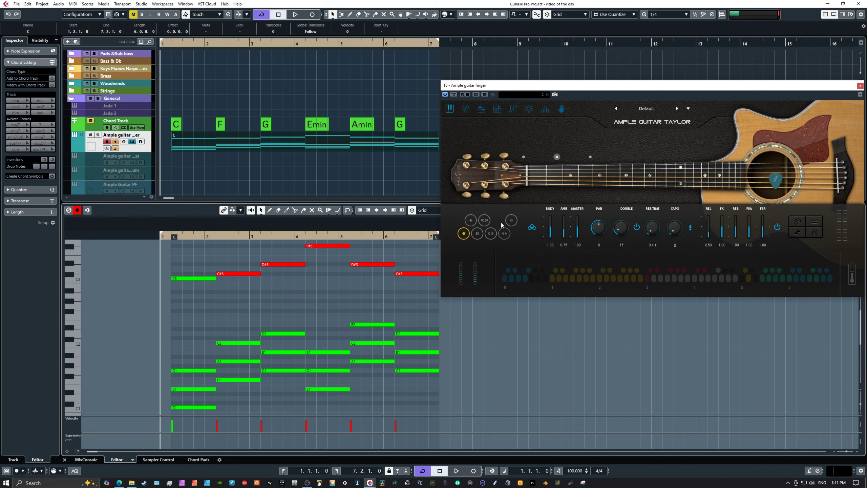
click(466, 113)
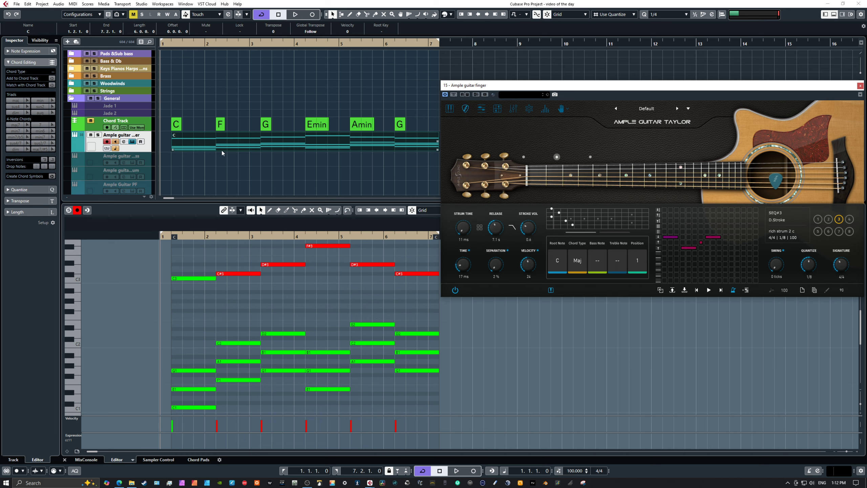
mouse_move(512, 89)
mouse_down()
mouse_move(530, 91)
mouse_move(522, 92)
mouse_up()
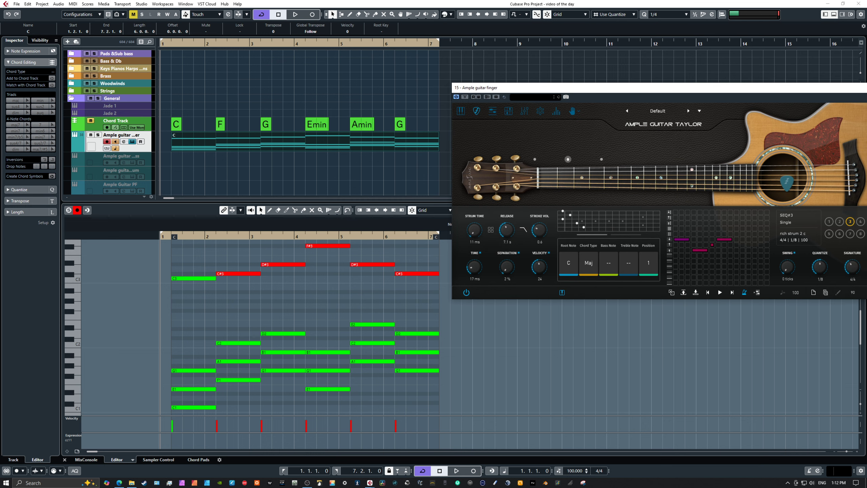
- Switch to Scaler 3 and audition the C Major scale chords used in the Main Track progression, and return to the guitar window
drag(592, 152, 474, 86)
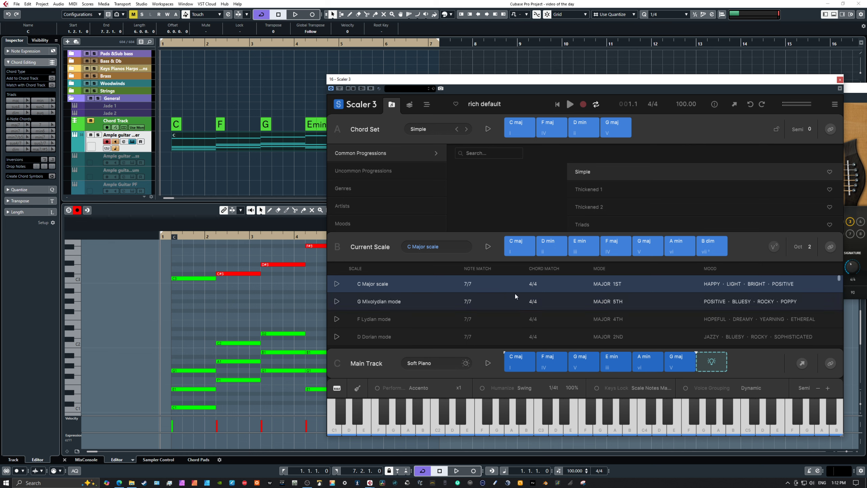
click(527, 243)
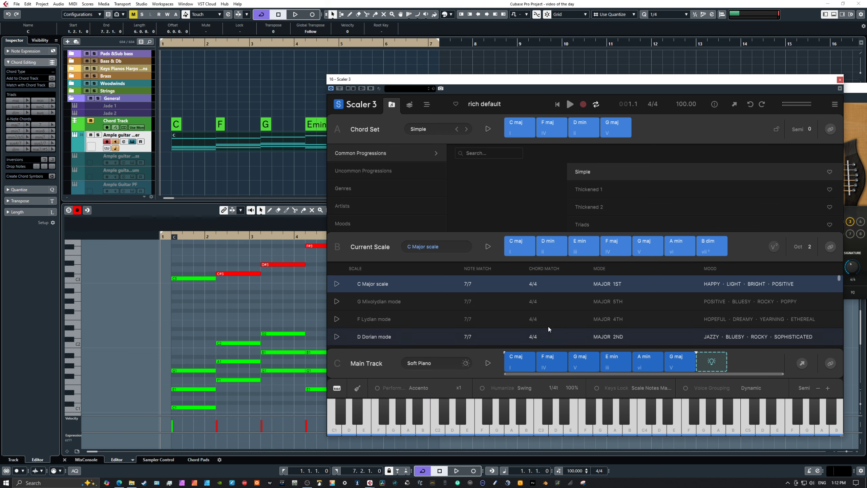
click(633, 247)
click(616, 243)
click(551, 244)
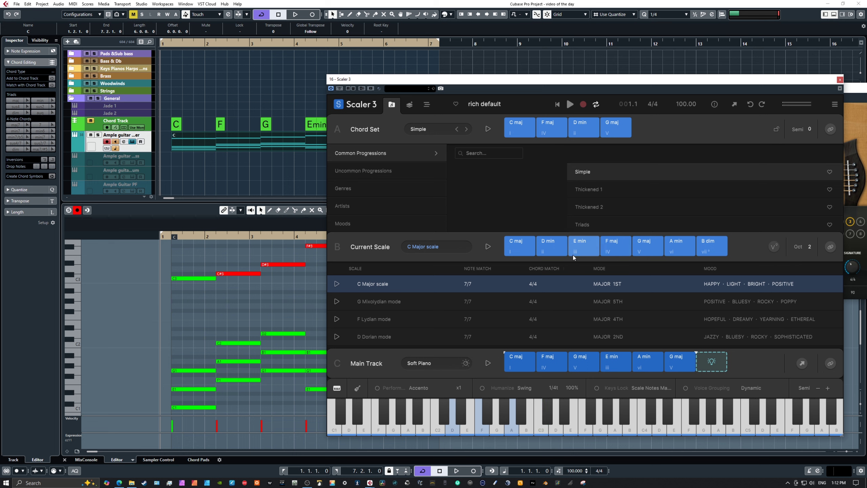
click(623, 249)
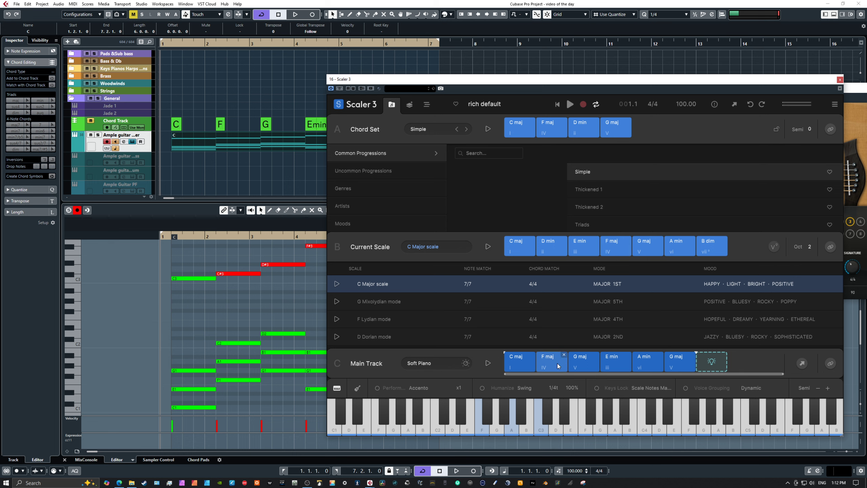
click(645, 248)
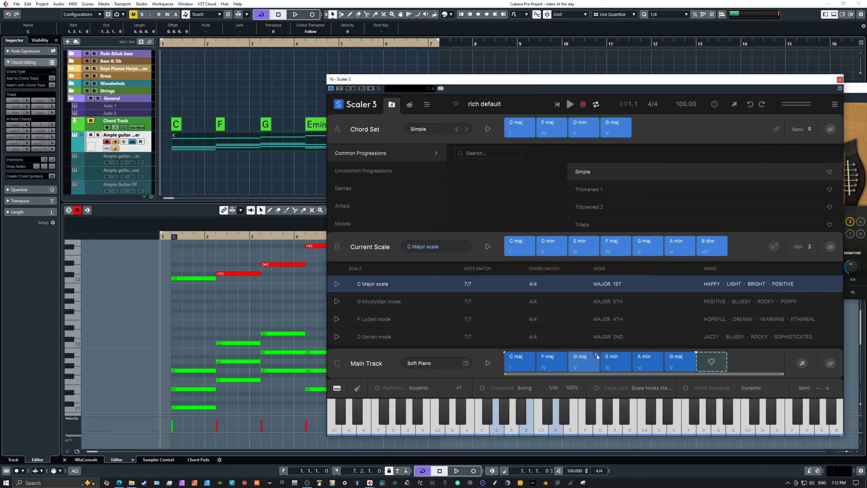
click(587, 249)
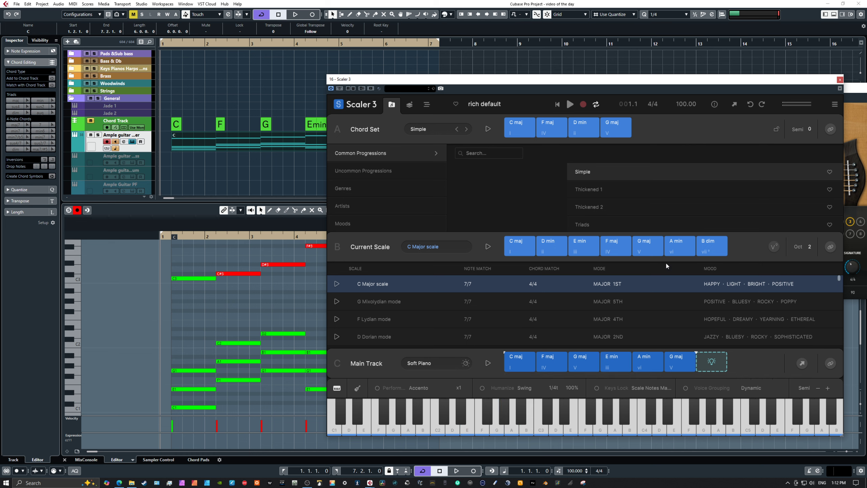
click(681, 244)
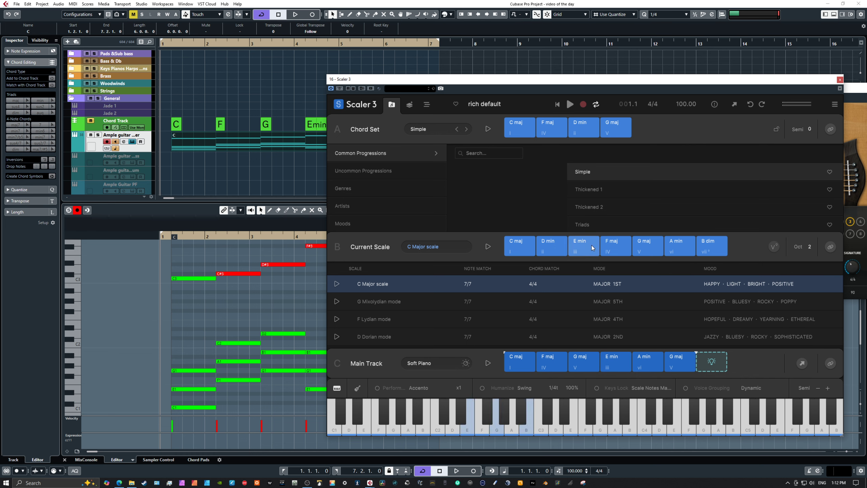
click(673, 366)
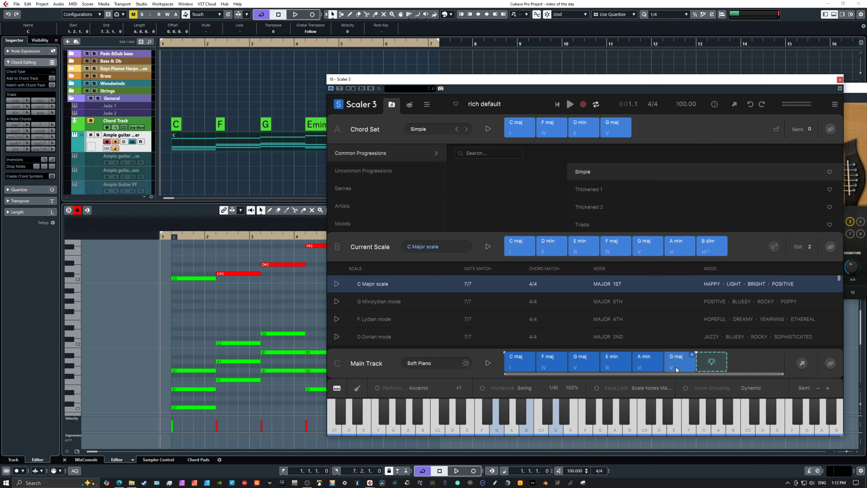
drag(458, 81, 866, 138)
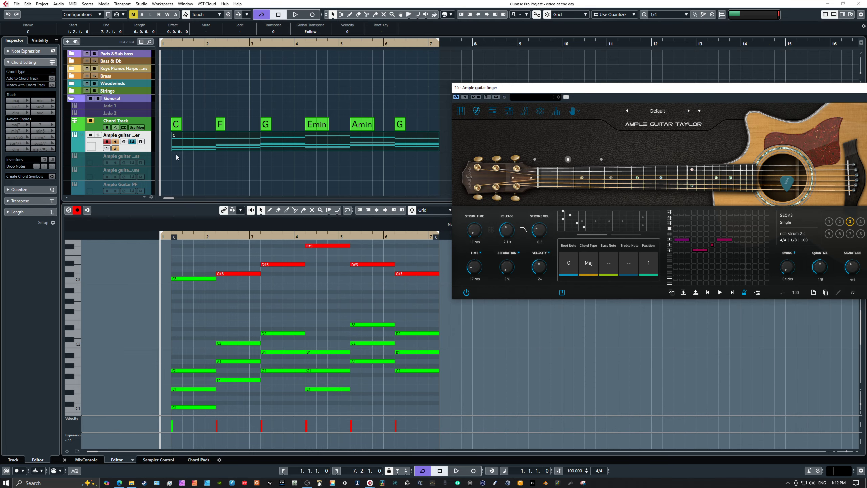
- Select all the sequence-trigger notes from C3 to F#3 above the chords in the first MIDI part and reposition the guitar window beside them
click(198, 147)
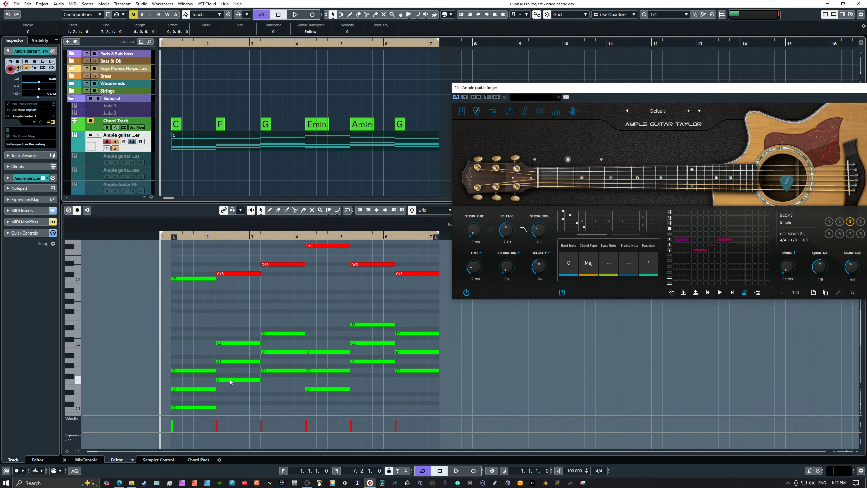
scroll(256, 306, up, 2)
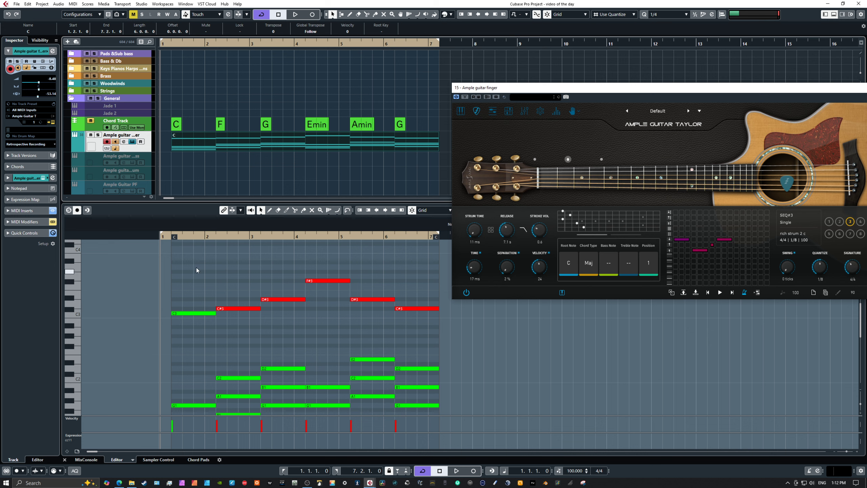
drag(197, 268, 428, 333)
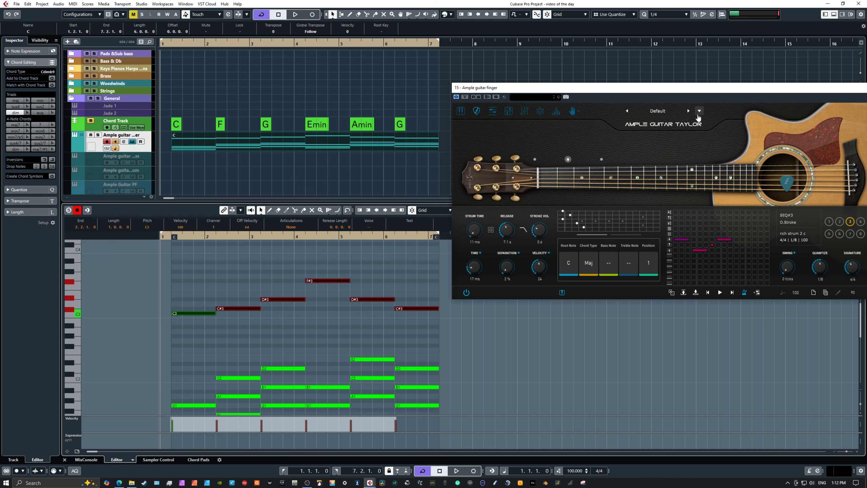
drag(706, 86, 689, 86)
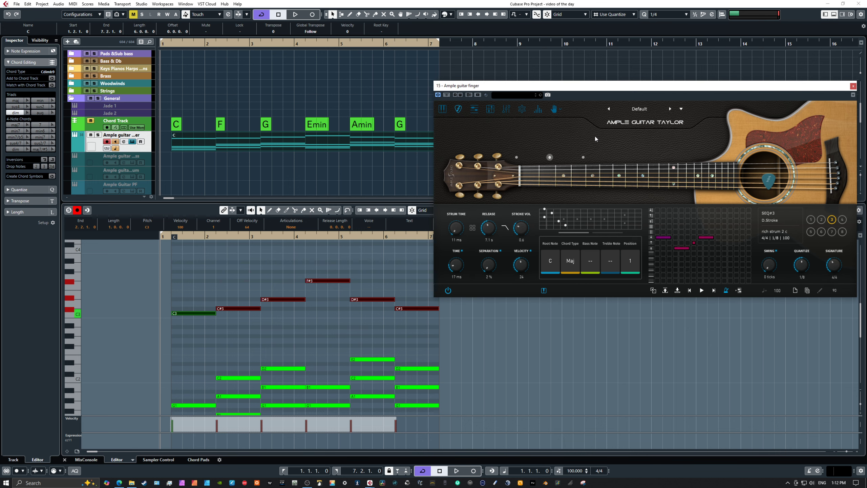
drag(489, 86, 501, 86)
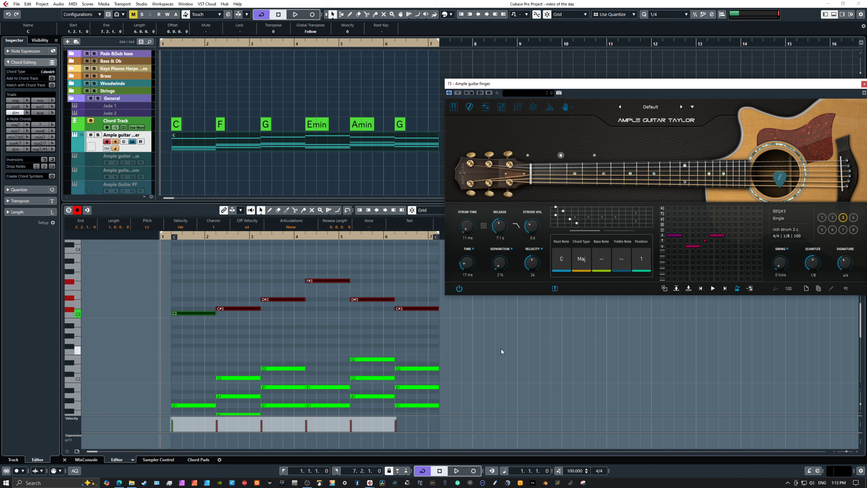
- Play the opening C chord of the first MIDI part and compare the guitar's Main page with its Strummer page
key(space)
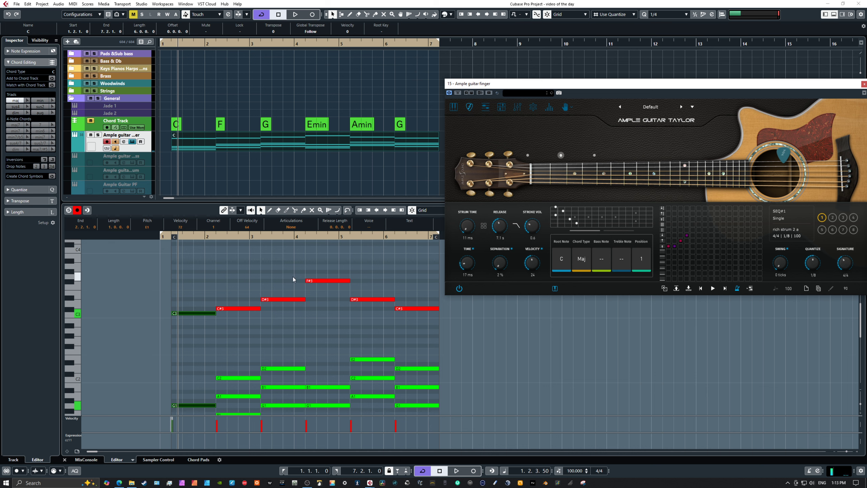
scroll(313, 307, down, 2)
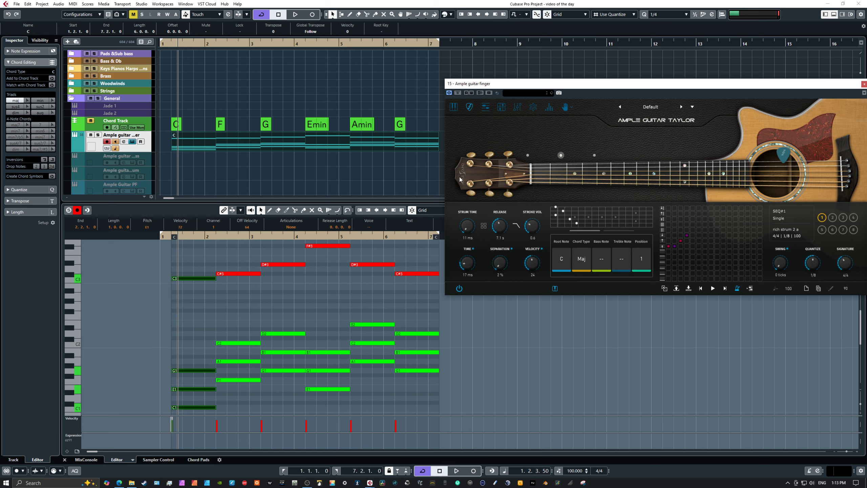
click(455, 108)
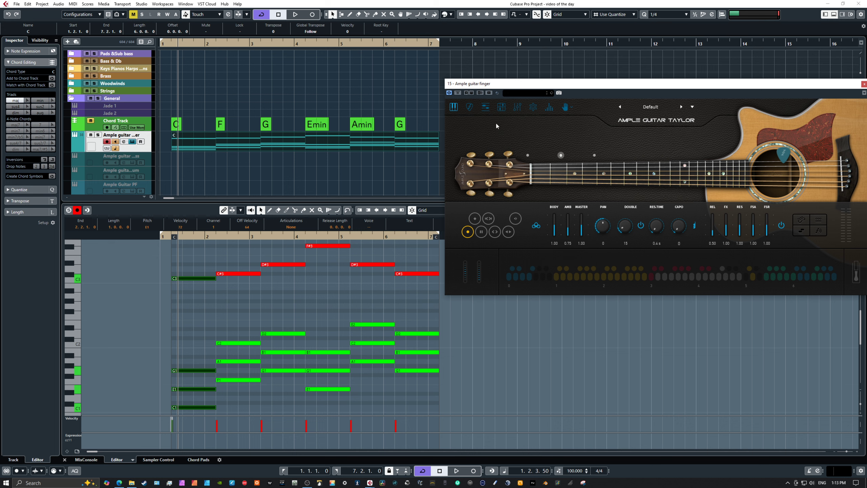
click(470, 107)
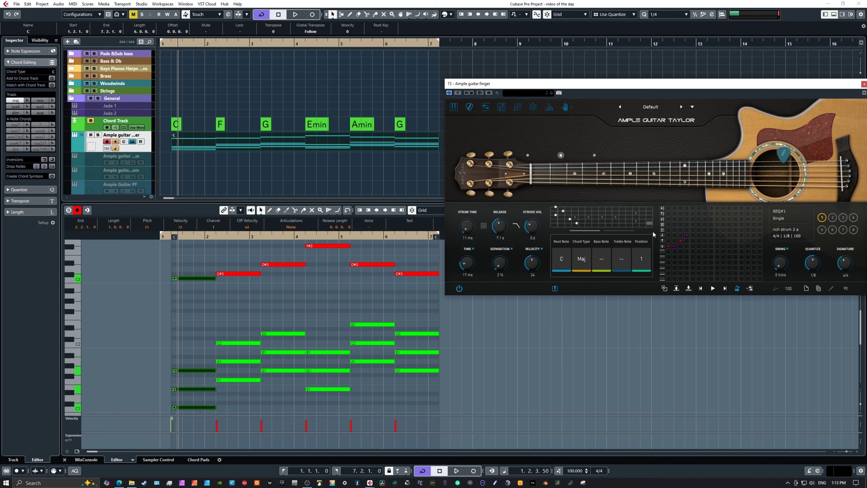
- Switch the Strummer to its preset chord list, set the locators around the second guitar part from bar 8 to 14, and move the cursor to its start
click(556, 290)
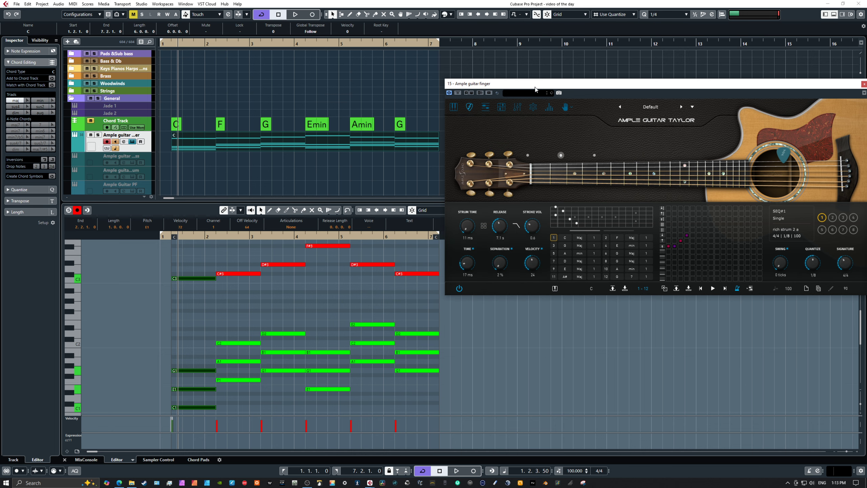
drag(535, 86, 487, 228)
click(525, 149)
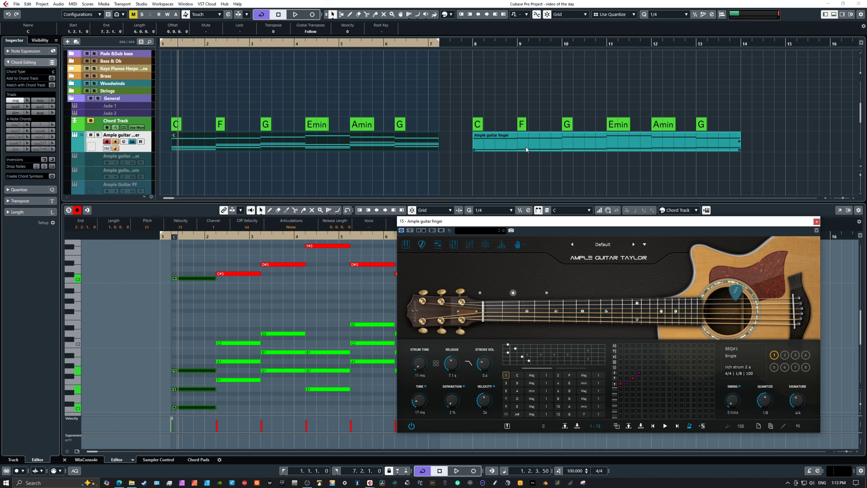
key(p)
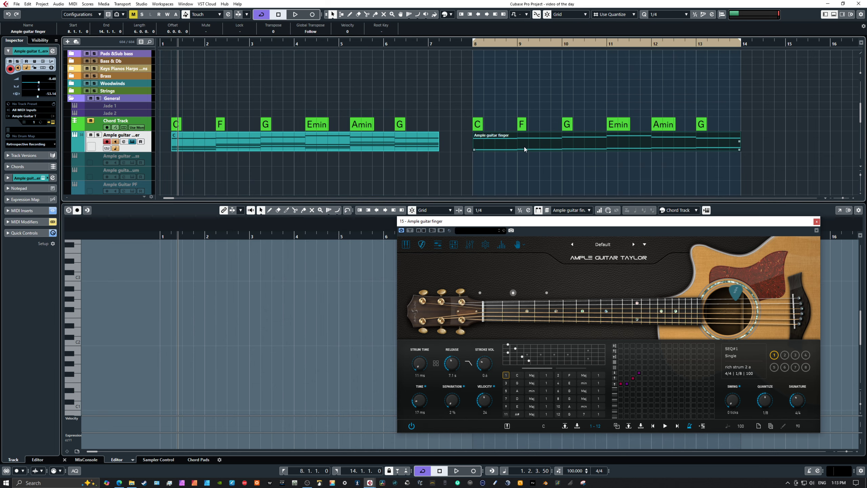
key(l)
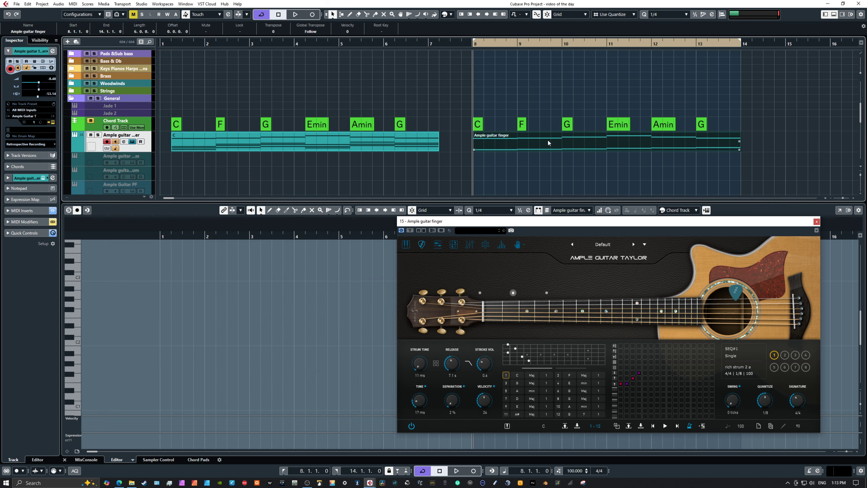
- Move the guitar window off the second guitar part and examine its low chord-trigger notes and upper sequence-trigger notes
drag(548, 224, 192, 42)
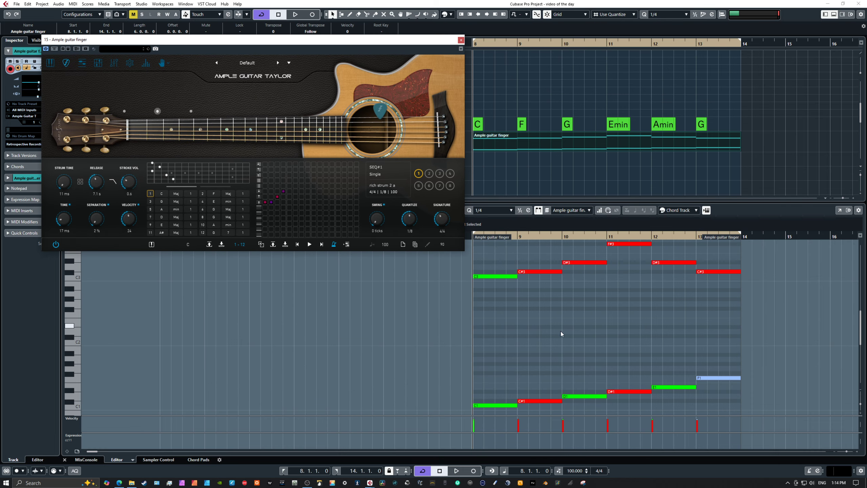
scroll(728, 393, down, 3)
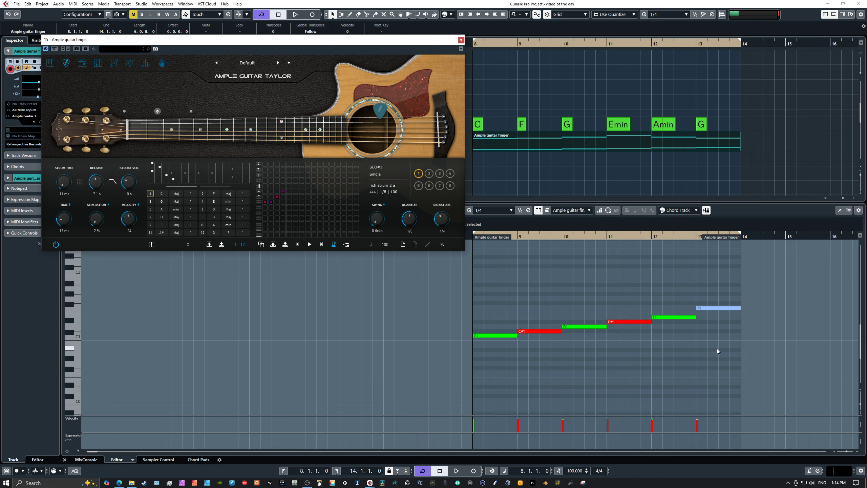
scroll(717, 349, up, 3)
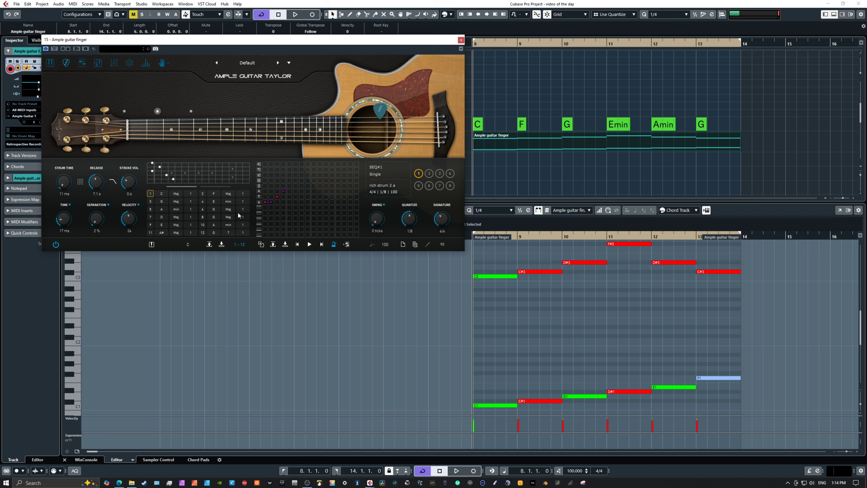
- Review the upper sequence-trigger notes of the second guitar part, shift the guitar window aside and place the cursor at 7.4.1
scroll(587, 311, up, 2)
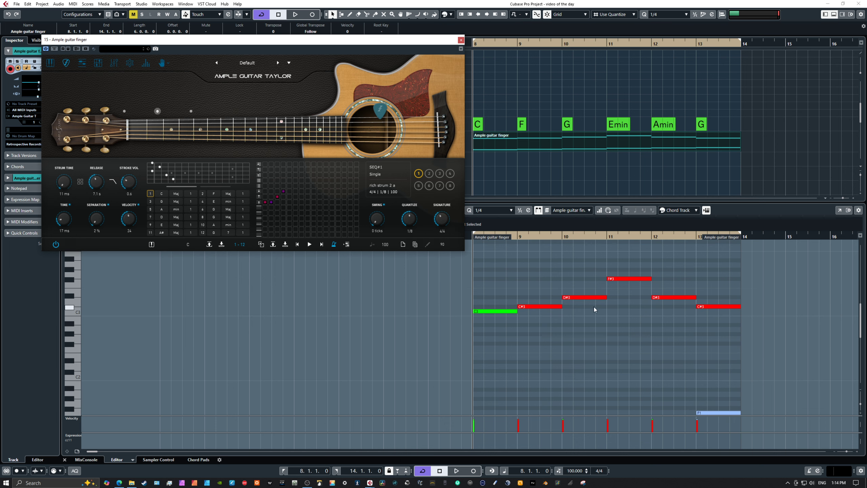
drag(474, 261, 741, 329)
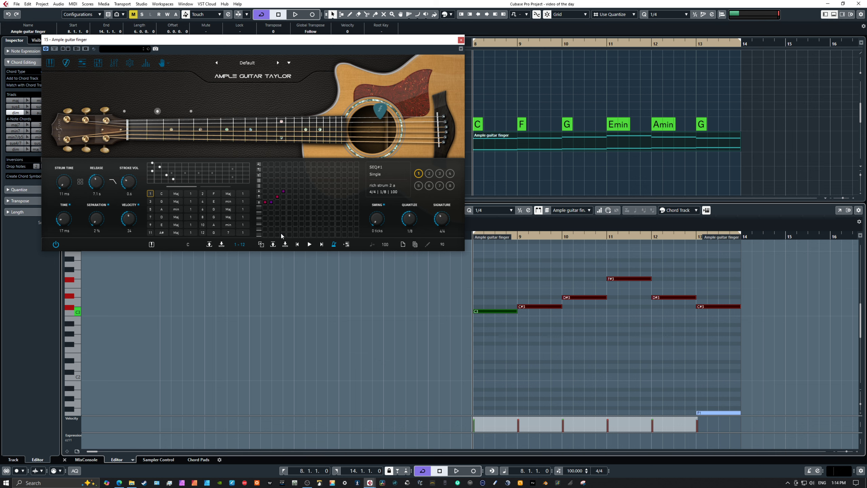
drag(445, 45, 423, 47)
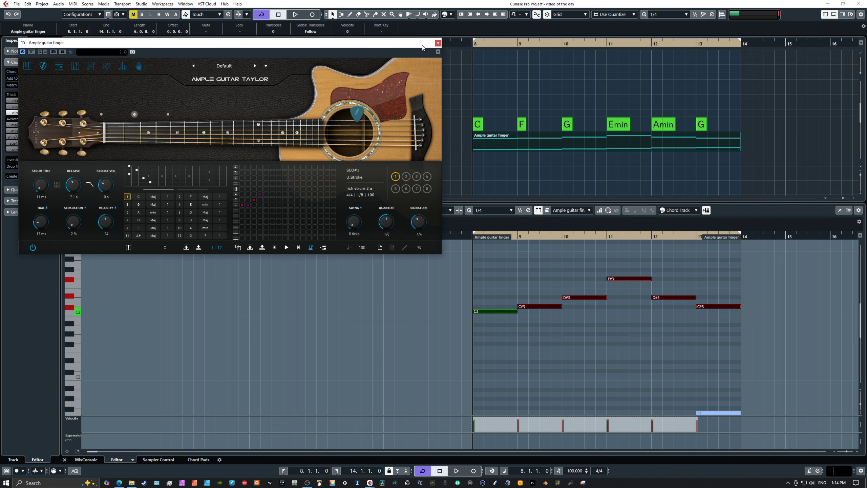
click(463, 41)
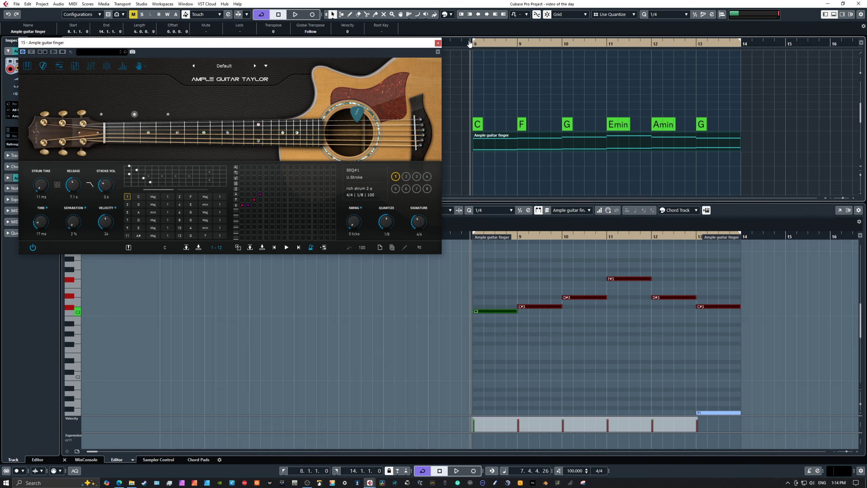
click(461, 41)
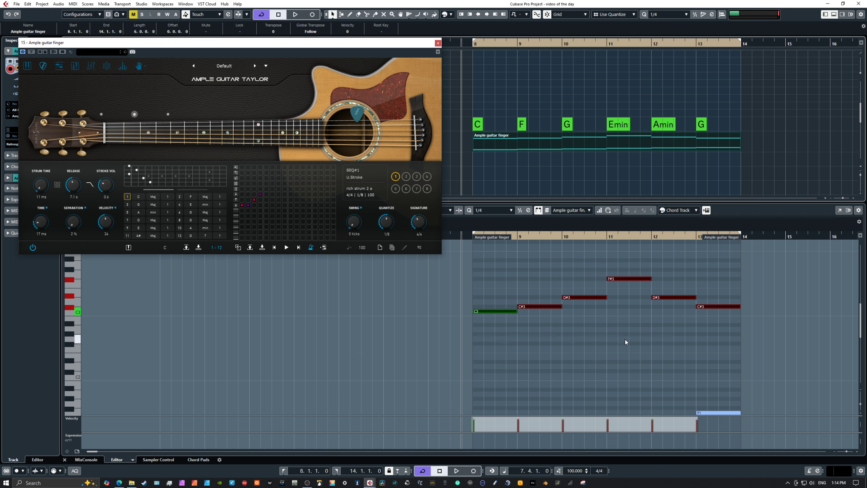
- Compare the low chord-trigger notes with the Strummer's chord list and play the start of the second guitar part
scroll(625, 338, down, 2)
scroll(623, 339, up, 1)
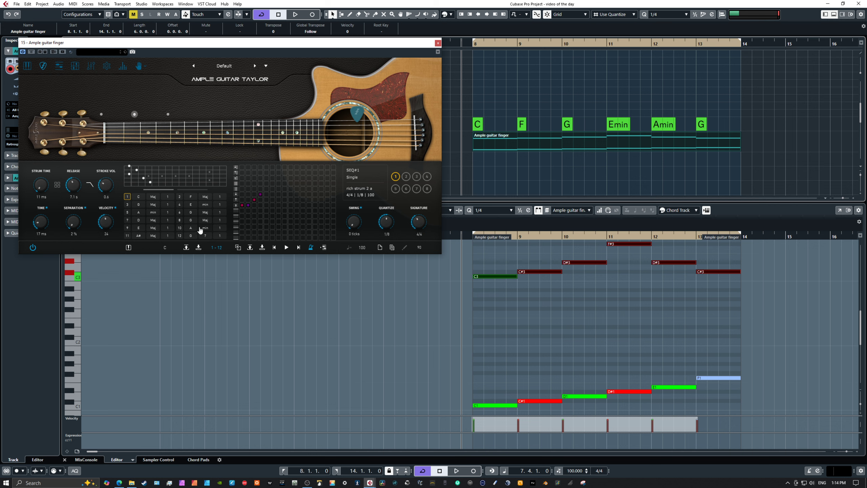
key(space)
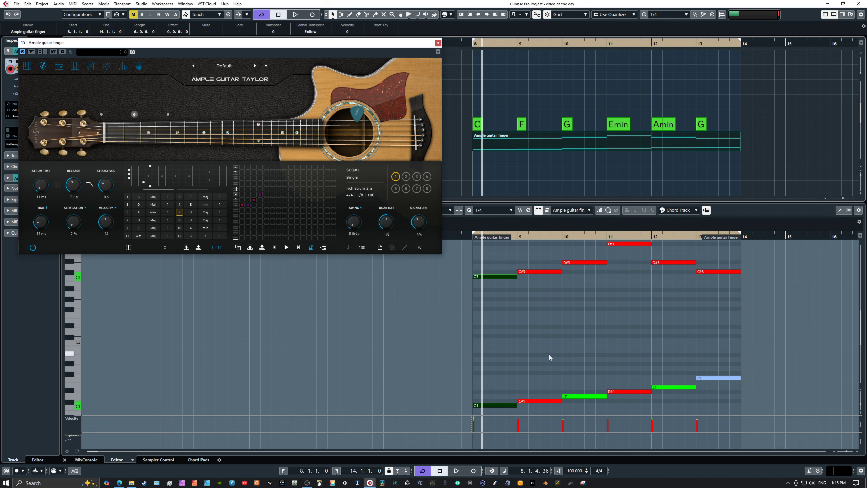
- Uncover the first MIDI part by moving the guitar window, select that part and set the locators and cursor around it
drag(356, 46, 789, 109)
click(375, 149)
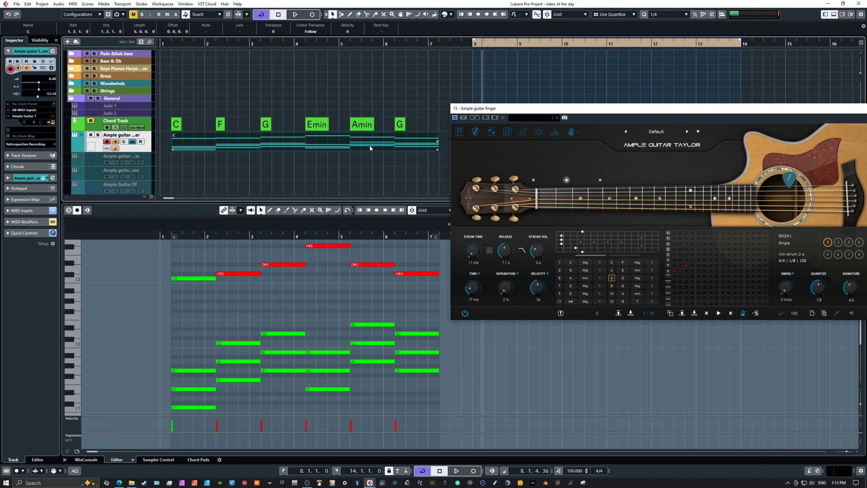
key(p)
key(KP_1)
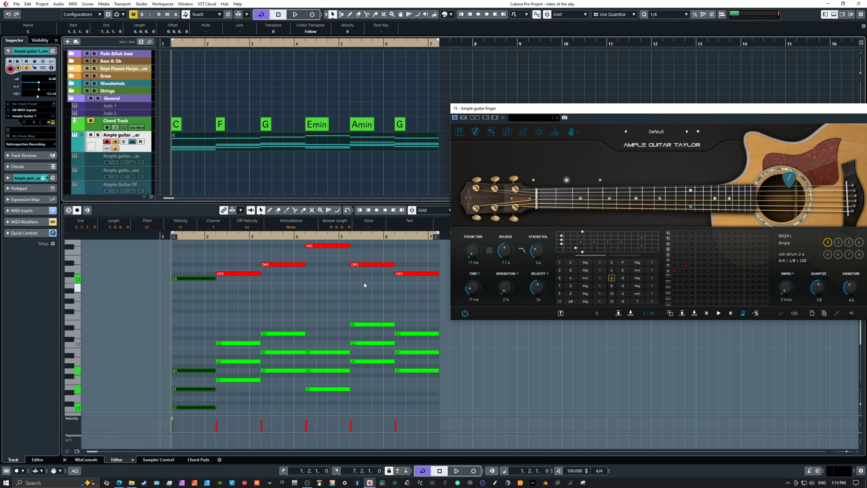
drag(527, 111, 517, 69)
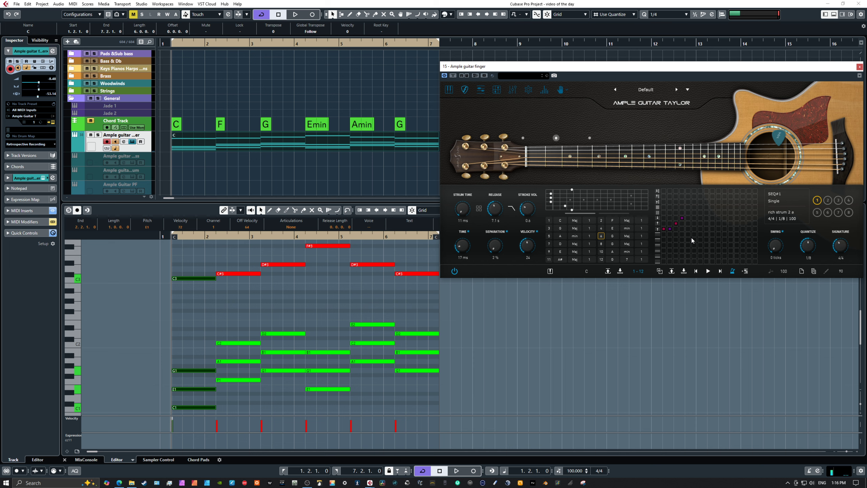
- Compare the Strummer's sequence grid with the guitar's Riffer page and return to the Strummer
click(677, 224)
click(482, 90)
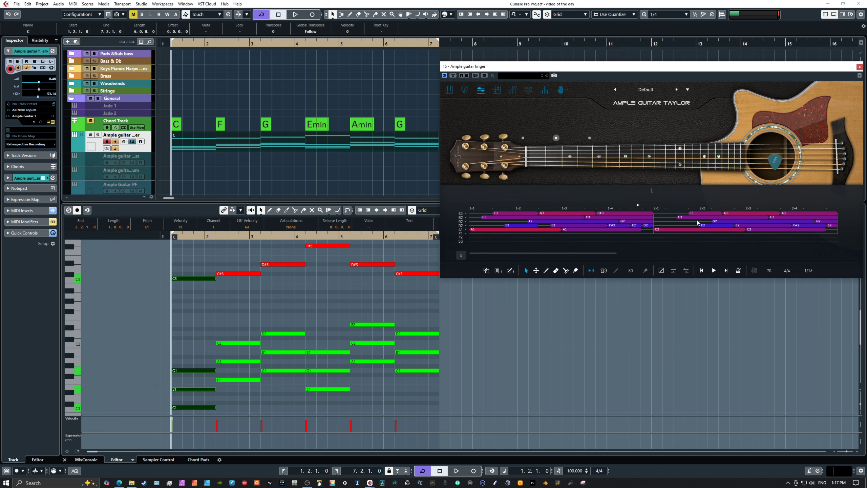
click(465, 91)
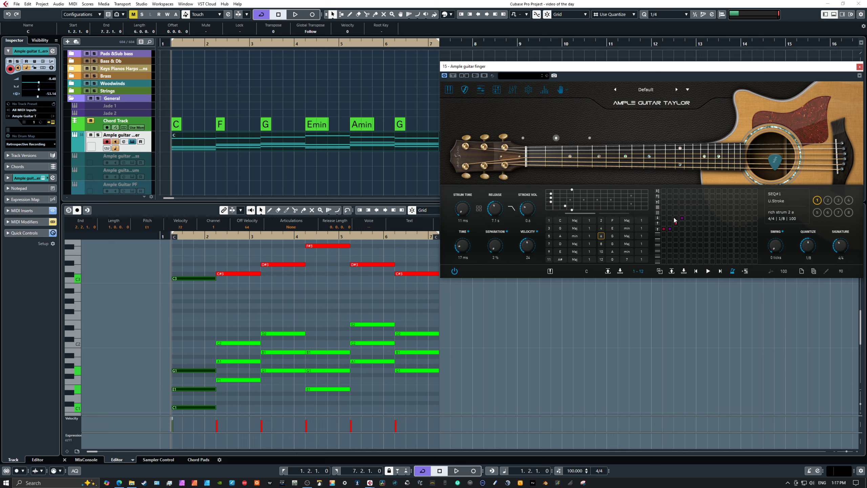
- Clear all notes from Strummer sequence 1 and compare it with the pattern in sequence 2
click(801, 273)
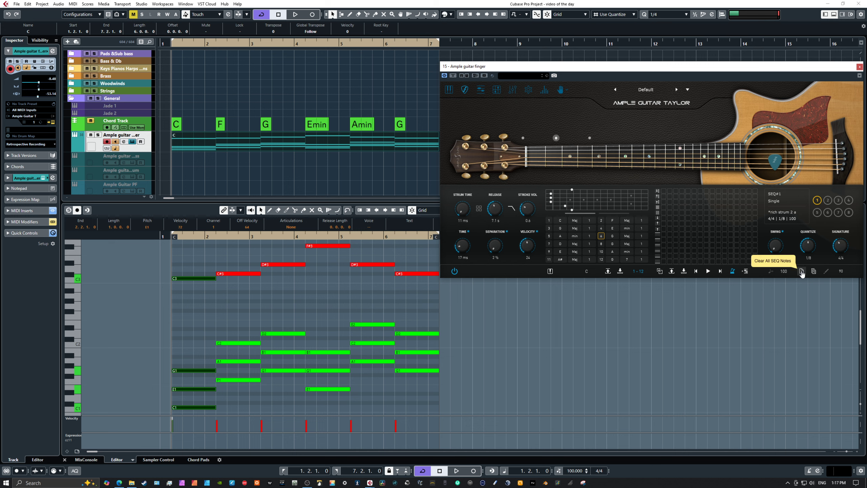
click(828, 201)
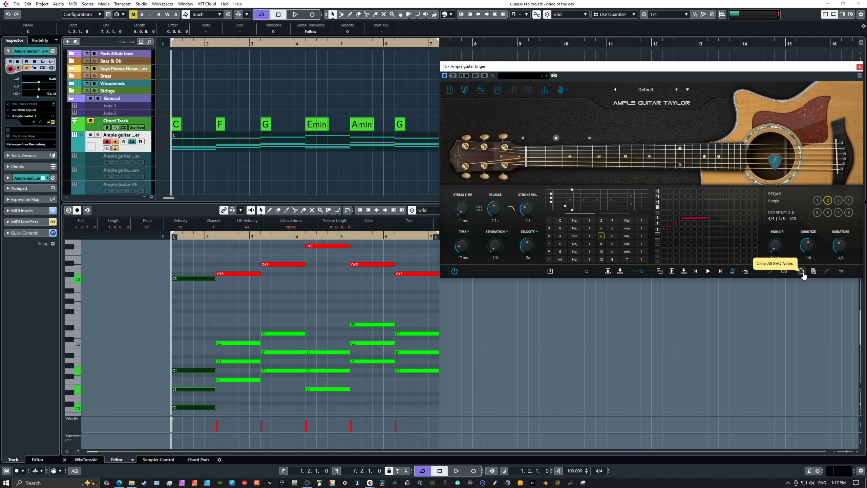
click(818, 201)
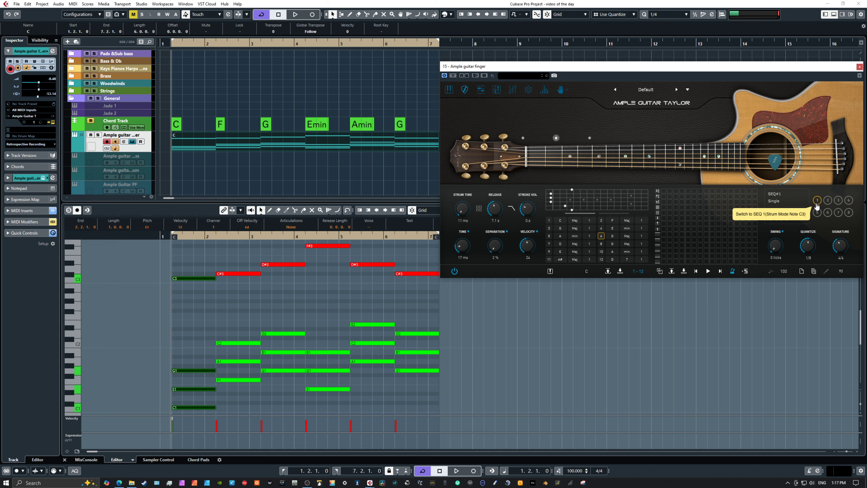
- Add six single notes rising from the lowest row across the first six steps of sequence 1 and play the C chord
click(664, 261)
click(670, 256)
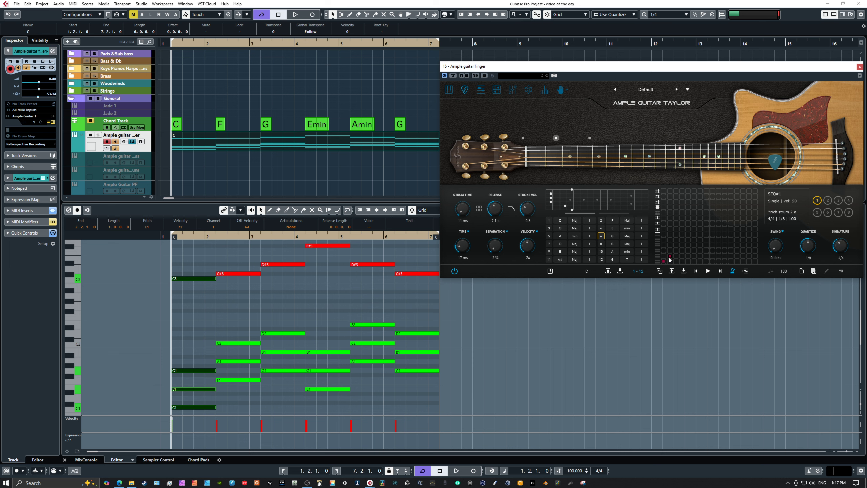
click(676, 251)
click(683, 246)
click(689, 240)
click(695, 234)
key(space)
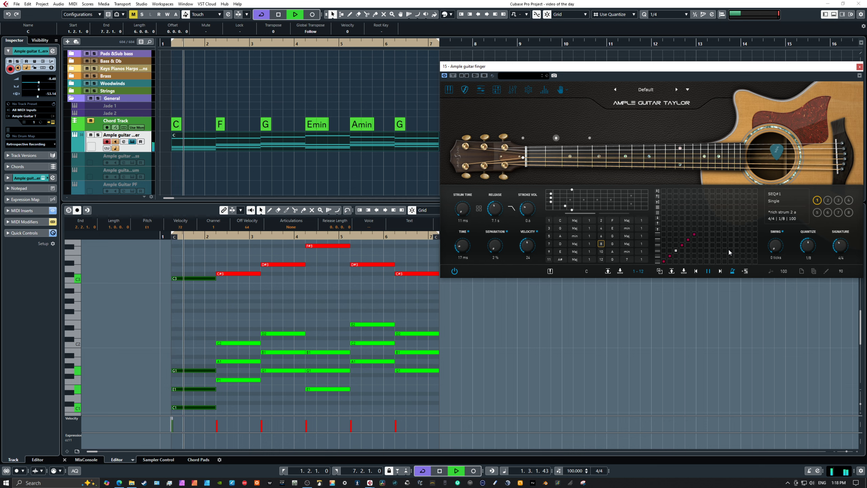
key(space)
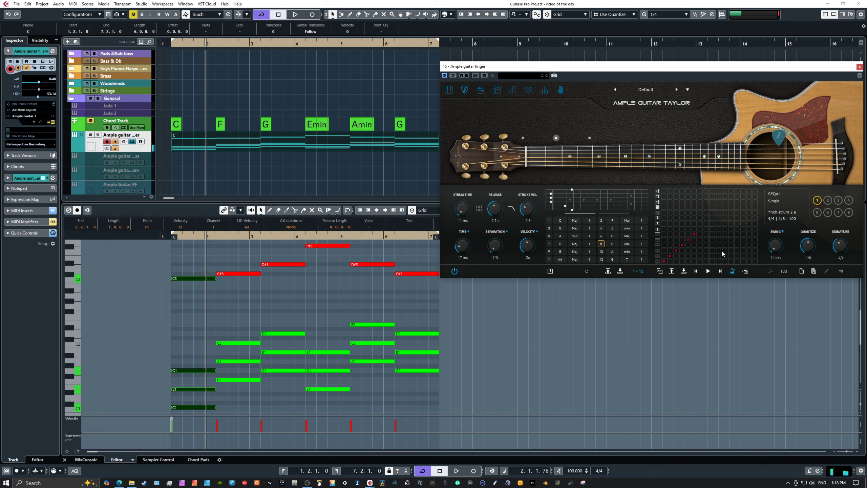
- Clear all notes from sequence 1 and draw one stroke note spanning the first eight steps in the U.Stroke row
mouse_move(695, 237)
click(802, 271)
click(664, 218)
drag(687, 222, 702, 224)
key(1)
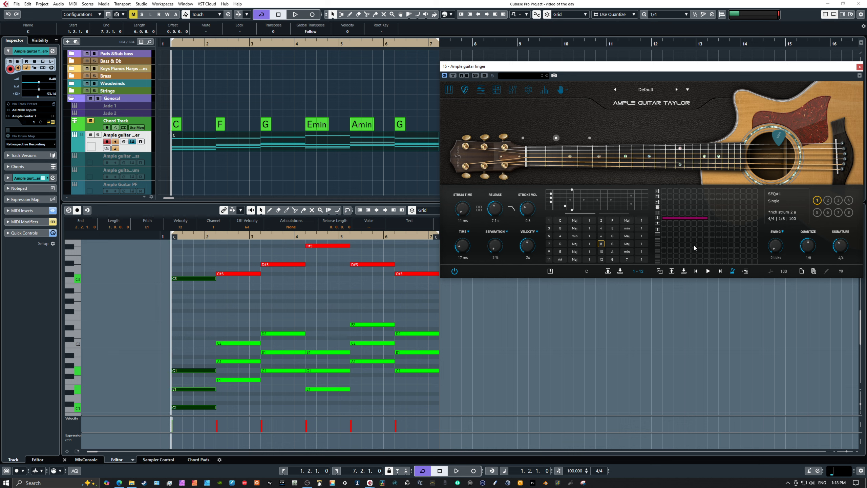
- Listen to the eight-step stroke on the opening C chord, switching back to sequence 1 between playbacks
key(space)
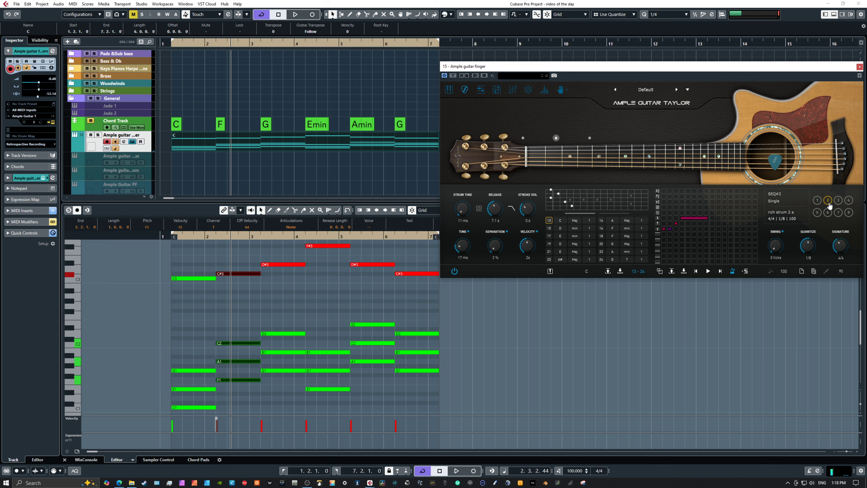
click(816, 205)
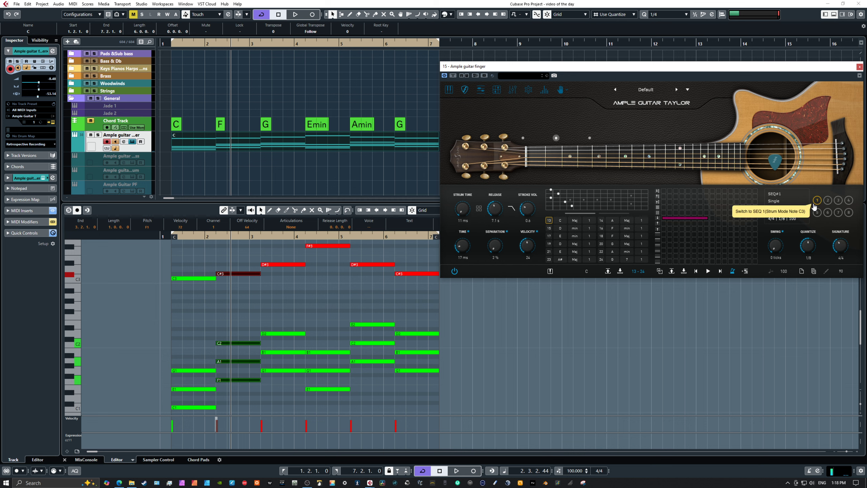
key(space)
key(space)
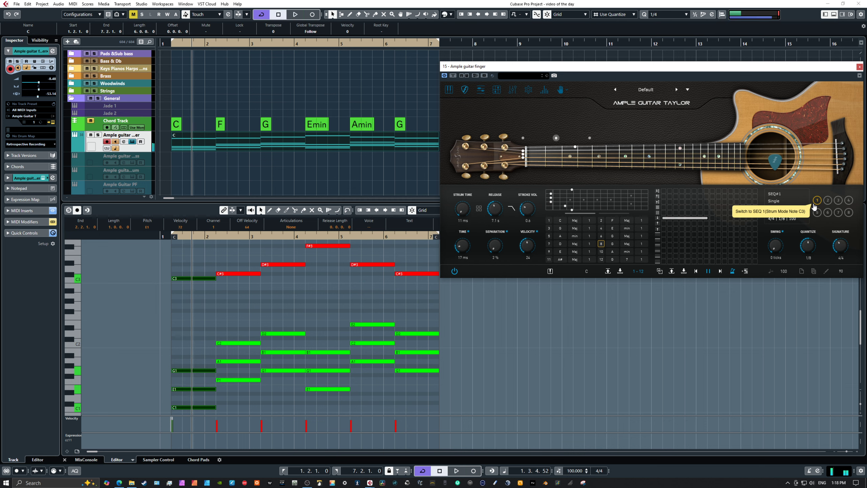
- Shorten the eight-step stroke note in sequence 1 and delete it
click(680, 217)
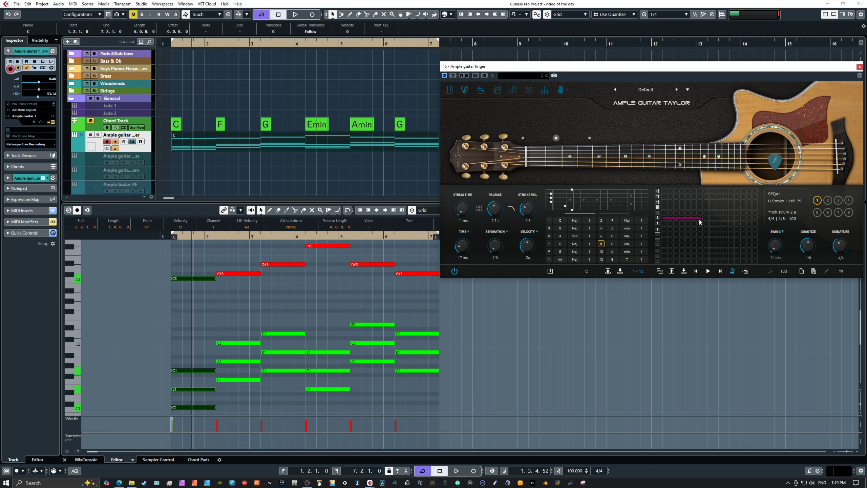
mouse_move(699, 221)
mouse_down()
mouse_move(666, 221)
mouse_move(668, 238)
mouse_move(664, 218)
mouse_up()
click(664, 218)
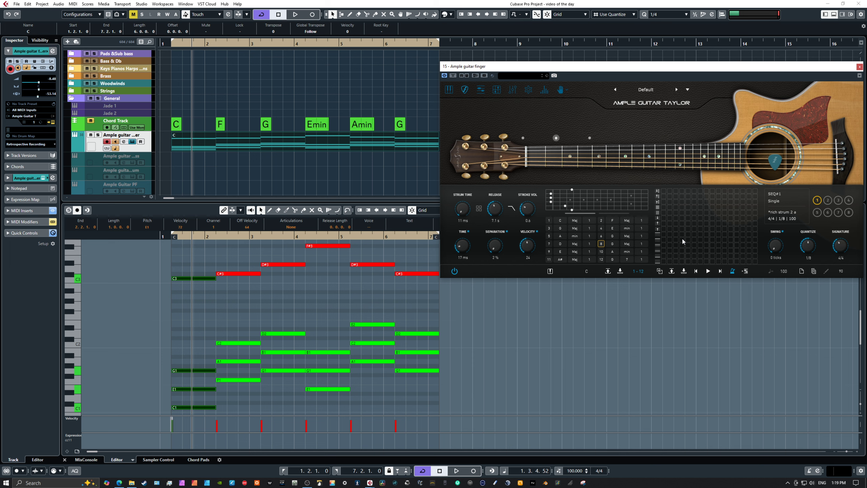
- Draw a four-step stroke note at the start of sequence 1 and change its velocity
click(664, 219)
drag(756, 220, 682, 221)
drag(681, 218, 680, 195)
- Play the opening C chord repeatedly to hear how long the four-step stroke rings and how loud it sounds
key(space)
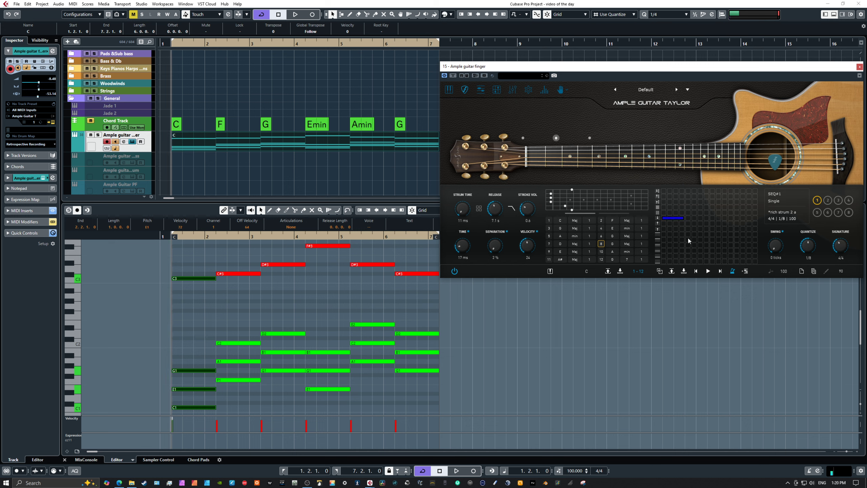
key(space)
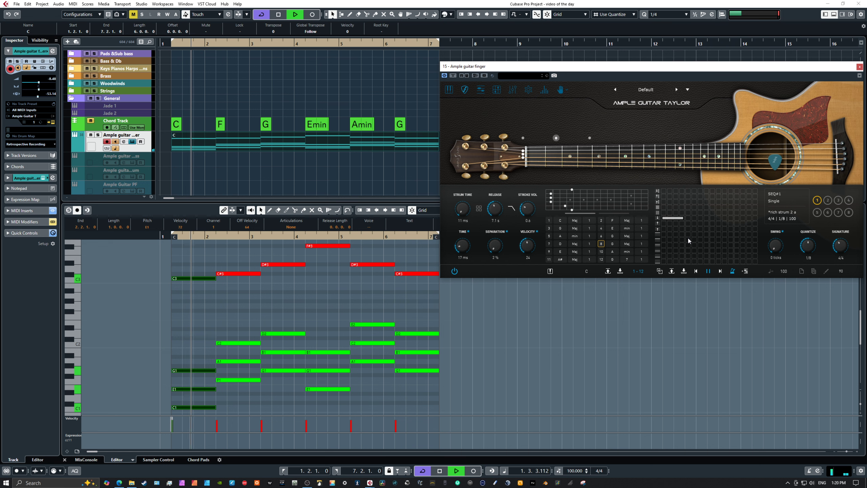
key(space)
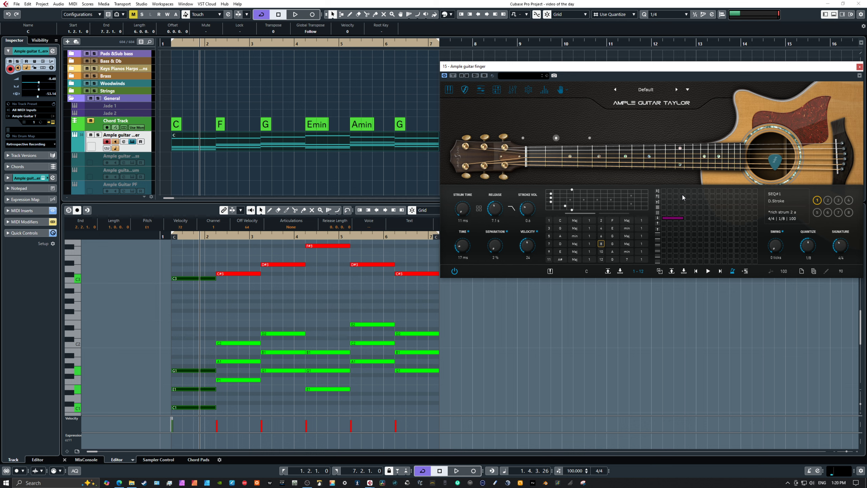
key(space)
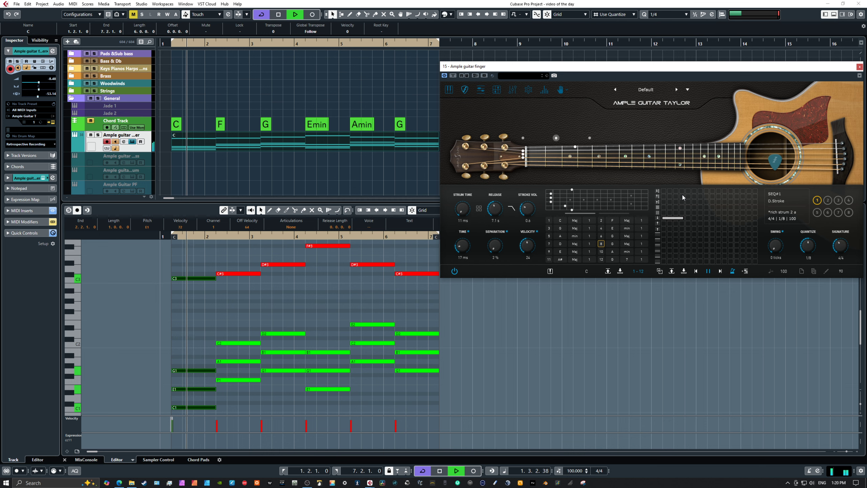
key(space)
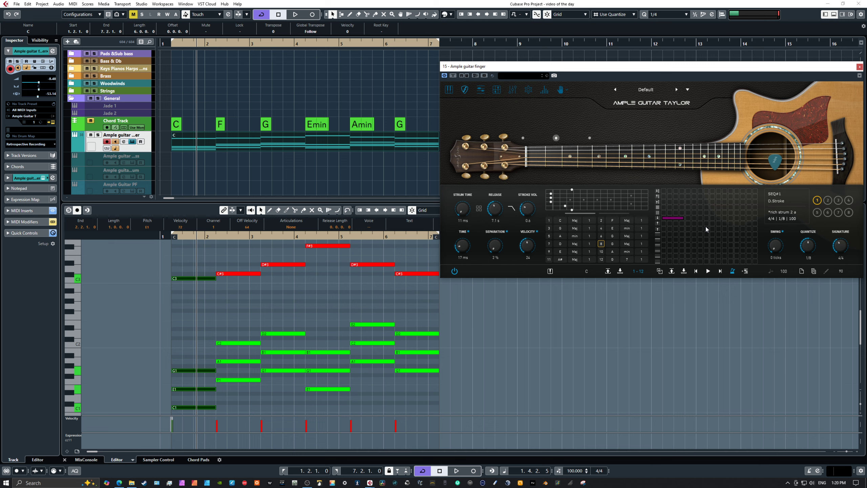
key(space)
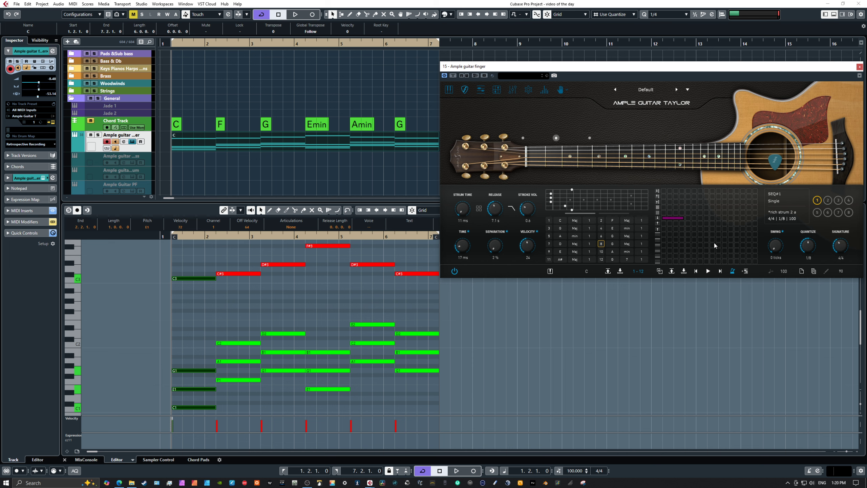
- Replace the stroke in sequence 1 with sixteen single notes rising six rows, falling to the lowest row and rising again
right_click(680, 220)
click(664, 262)
click(670, 256)
click(677, 251)
click(682, 245)
click(689, 240)
click(695, 235)
click(701, 240)
click(708, 246)
click(713, 251)
click(719, 256)
click(725, 262)
click(730, 257)
click(738, 251)
click(744, 245)
click(750, 240)
click(755, 235)
- Play the sixteen-note picking pattern on the opening C chord and compare it with sequence 2
key(space)
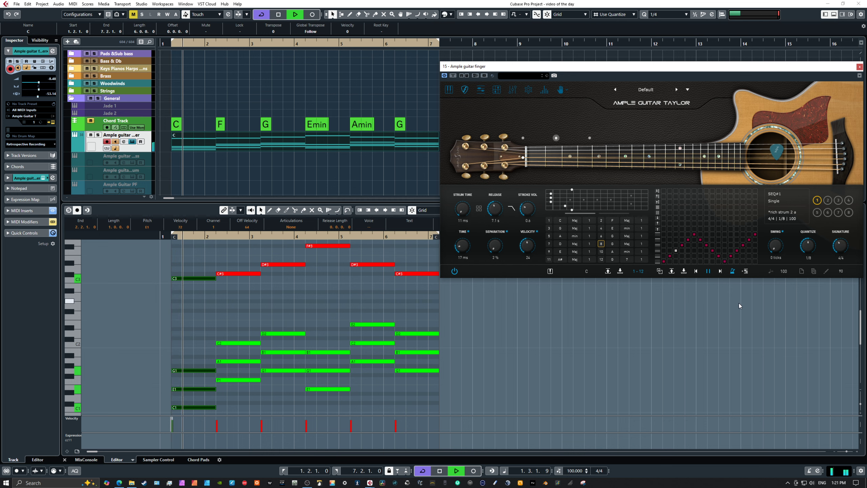
key(space)
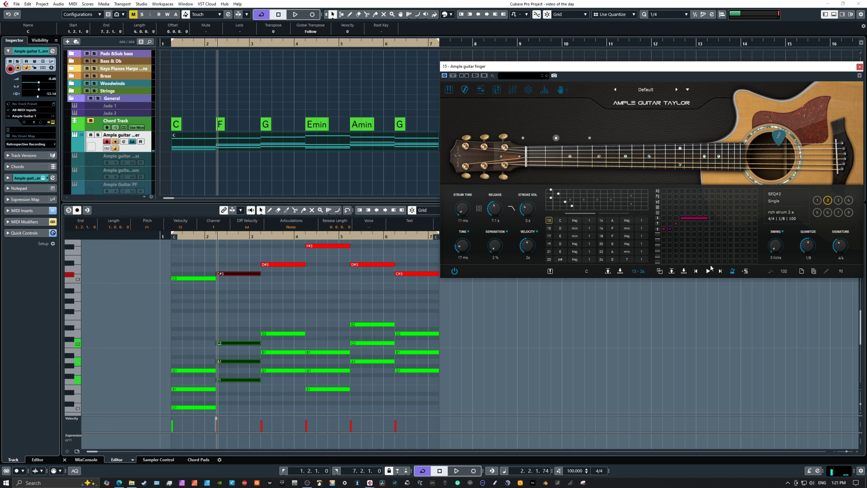
click(829, 201)
key(space)
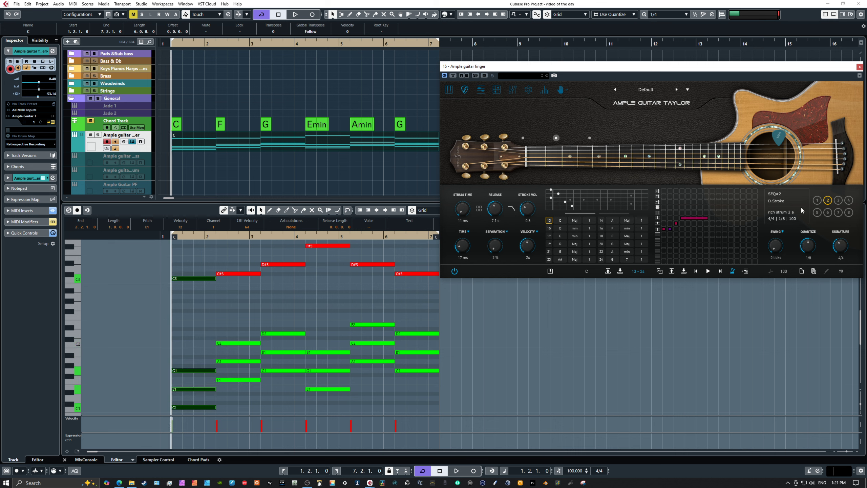
- Return to sequence 1 and change its SEQ Quantize value
click(817, 200)
click(744, 245)
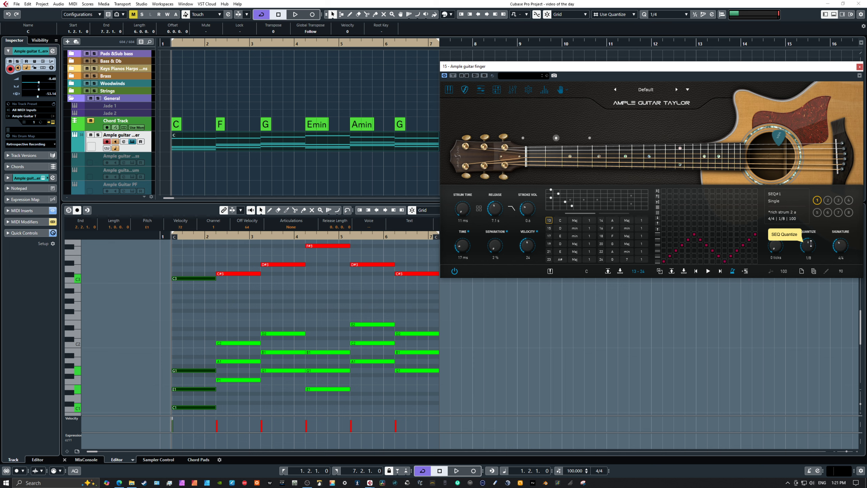
drag(808, 245, 808, 252)
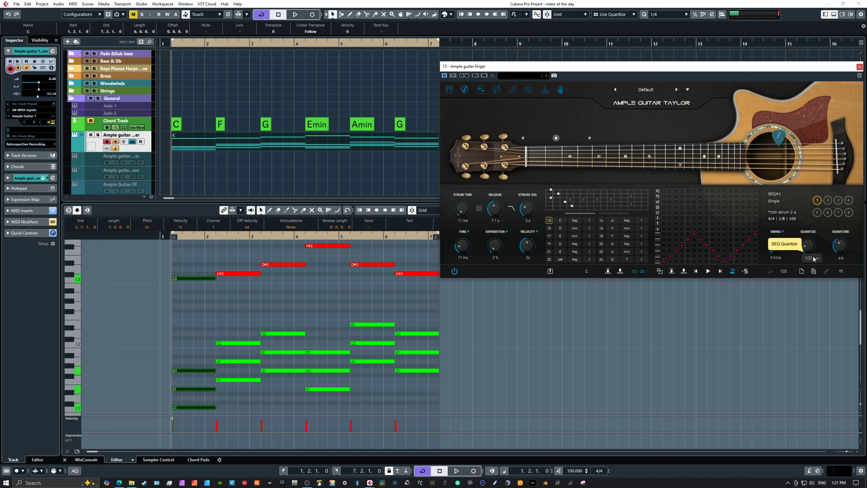
- Play the picking pattern at 1/32, set sequence 1's SEQ Quantize to 1/16 and play it again for comparison
key(space)
key(space)
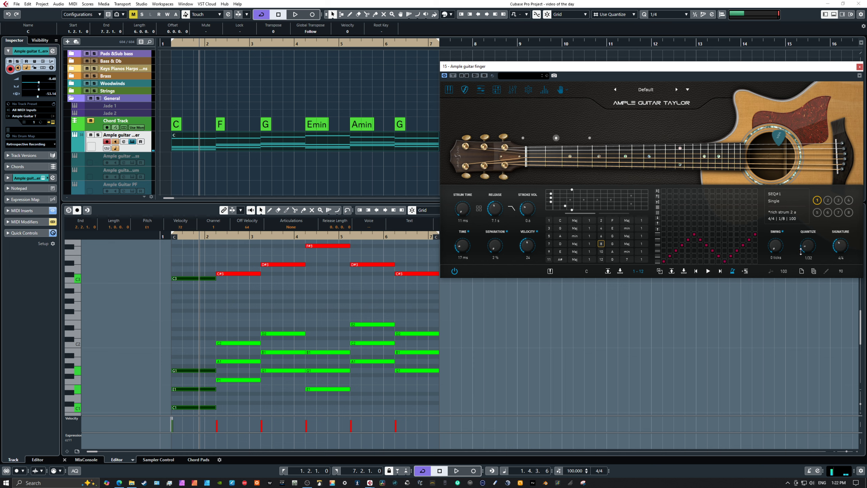
drag(802, 250, 807, 239)
key(space)
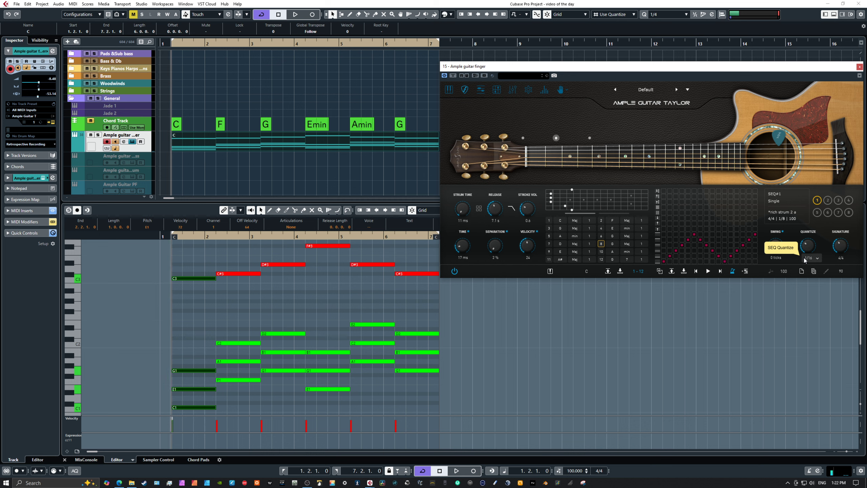
key(space)
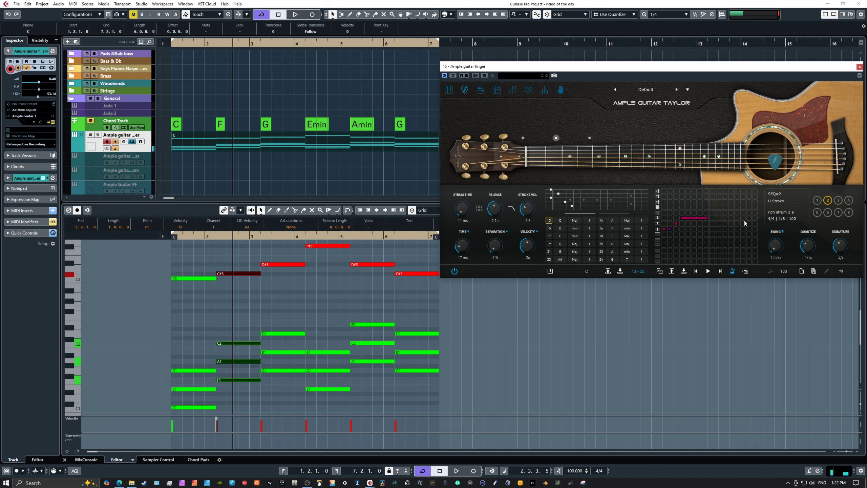
- Set SEQ Quantize to 1/2 with sequence 1 selected and play the picking pattern through the first chord change
click(818, 201)
drag(808, 245, 810, 230)
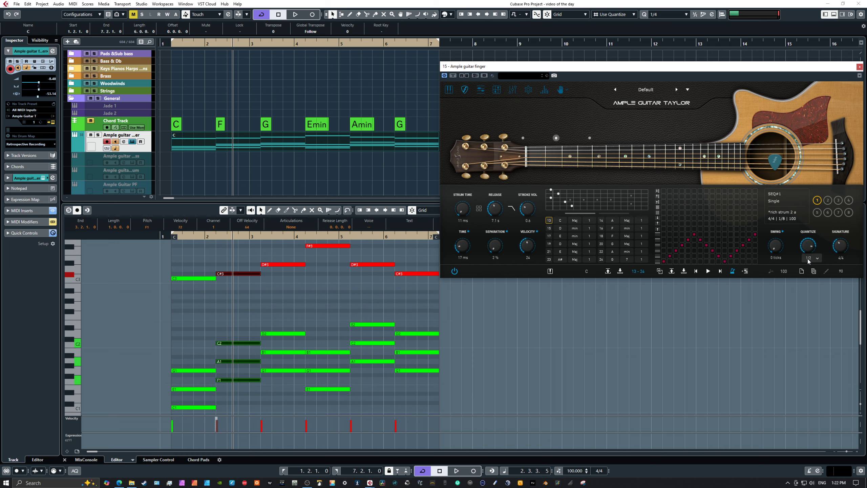
key(space)
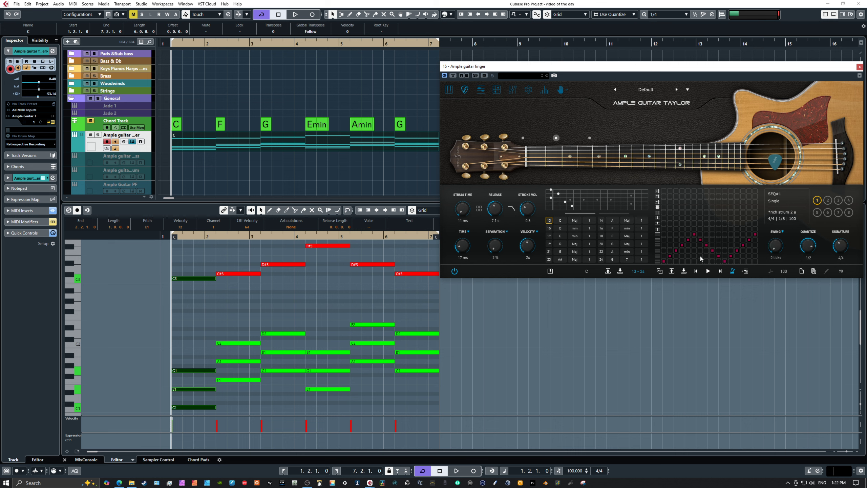
key(space)
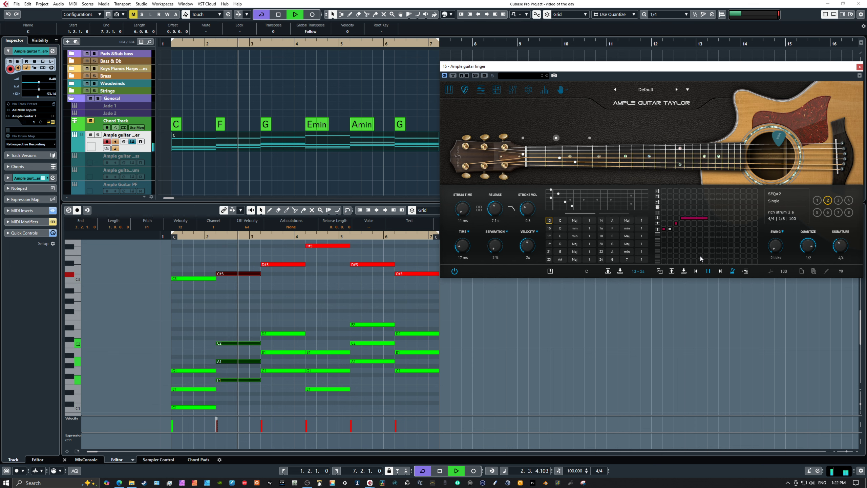
key(space)
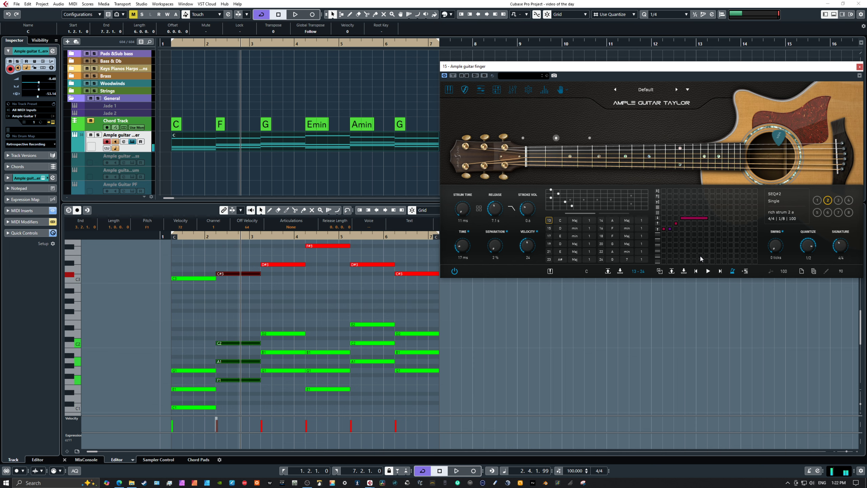
- Return to sequence 1, set SEQ Quantize to 1/8 and play the picking pattern
click(817, 203)
drag(808, 244, 808, 235)
key(space)
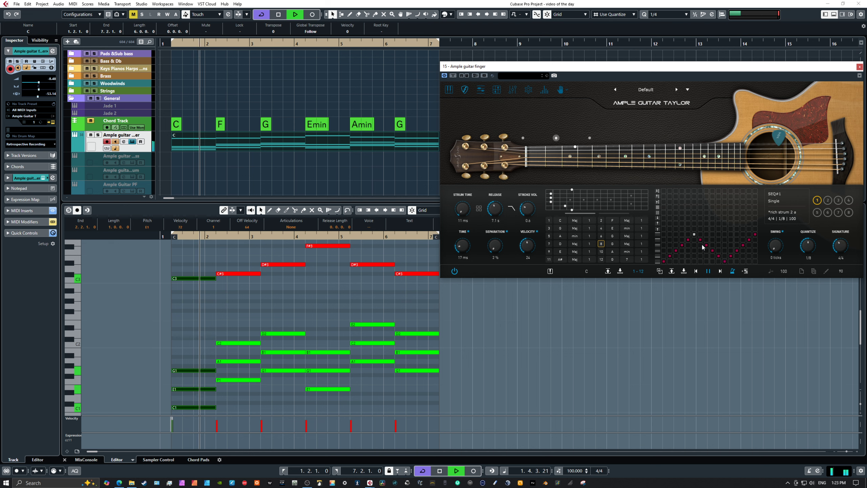
key(space)
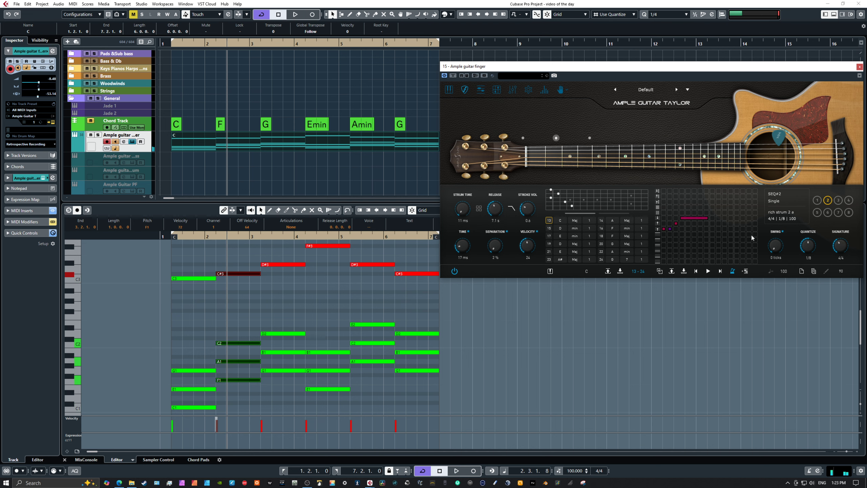
- Lower the velocity of every second note in sequence 1's picking pattern and play the opening chords to hear the accents
click(818, 201)
mouse_move(671, 258)
mouse_down()
mouse_move(672, 271)
mouse_move(684, 250)
mouse_move(686, 262)
mouse_up()
key(space)
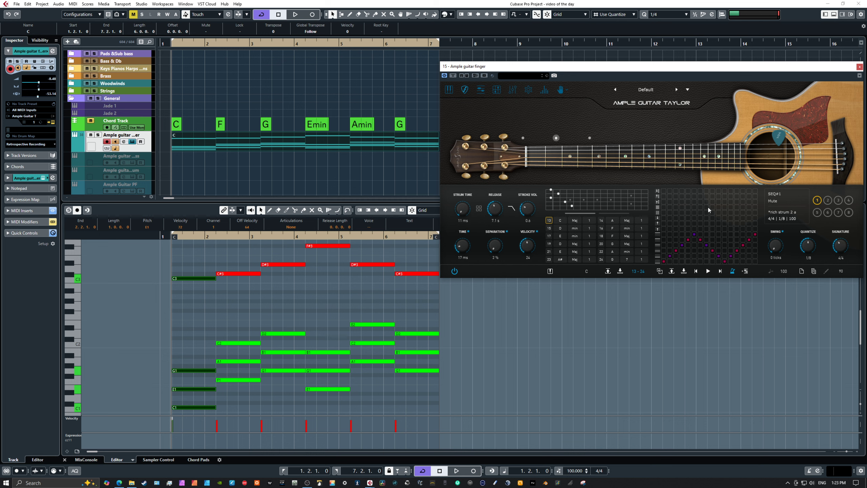
key(space)
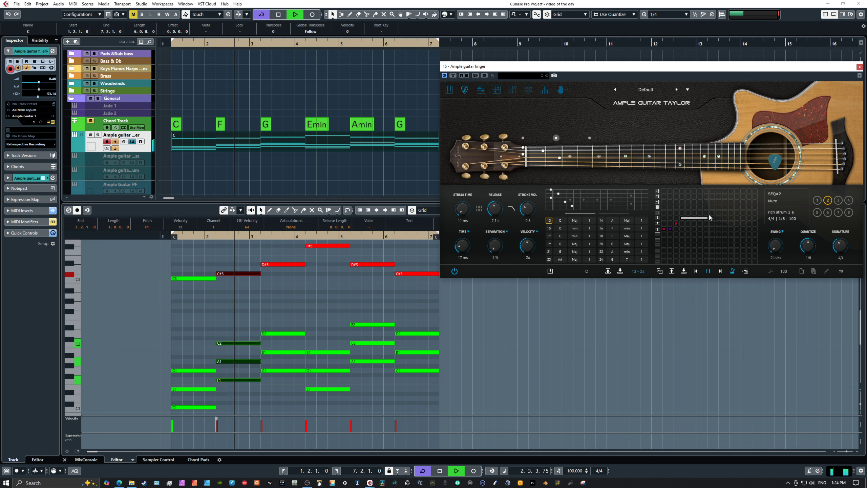
key(space)
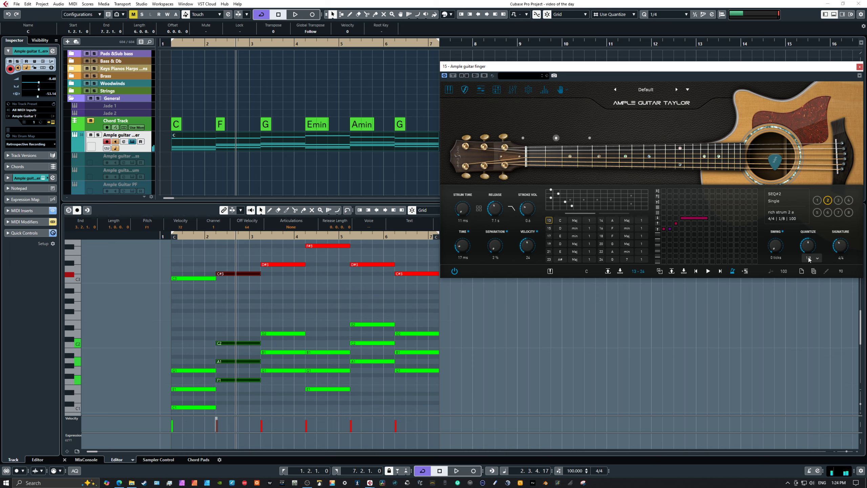
- Compare sequence 1 with sequence 3 and copy sequence 3's strum pattern into sequence 1
click(818, 200)
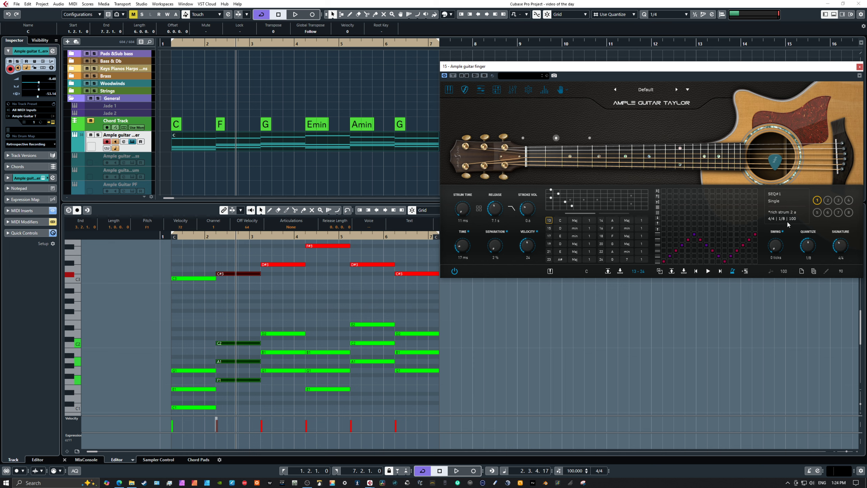
click(838, 203)
click(817, 201)
click(815, 273)
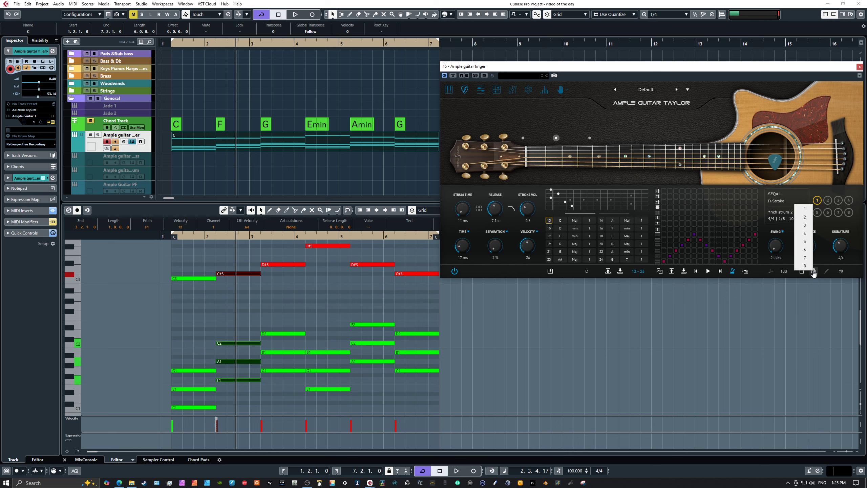
click(806, 226)
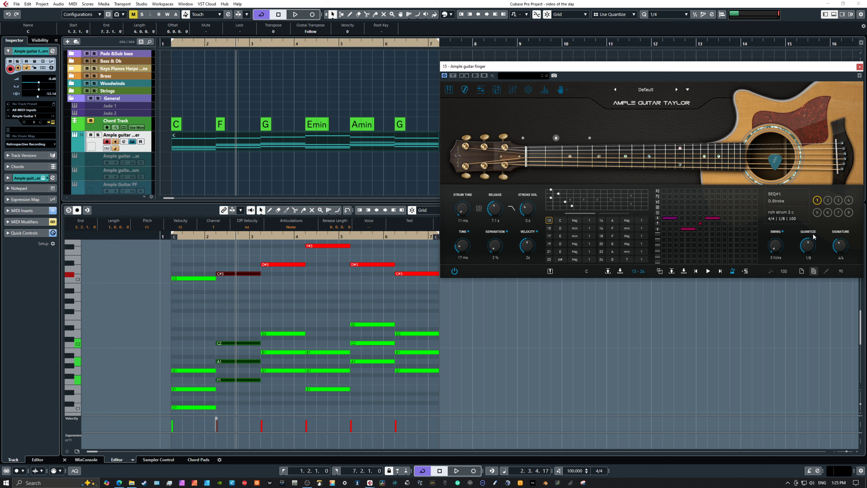
mouse_move(709, 219)
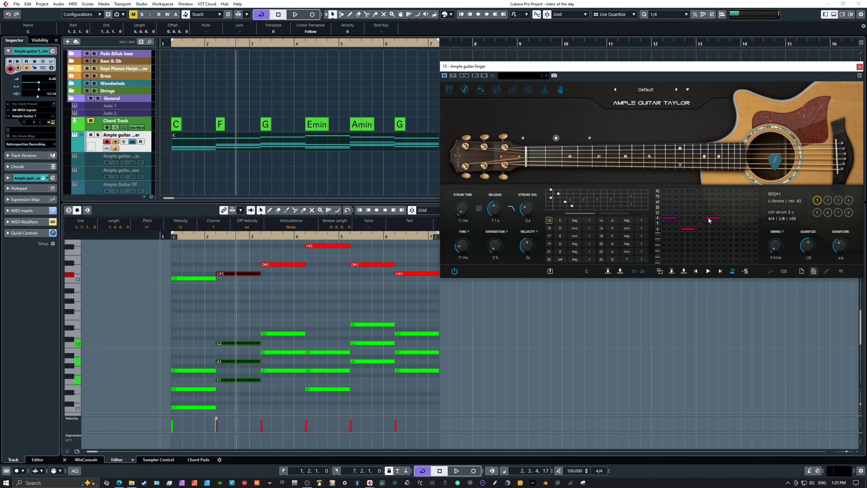
- Copy sequence 3's strum pattern into sequence 2 and check it against sequence 3
click(828, 200)
click(814, 271)
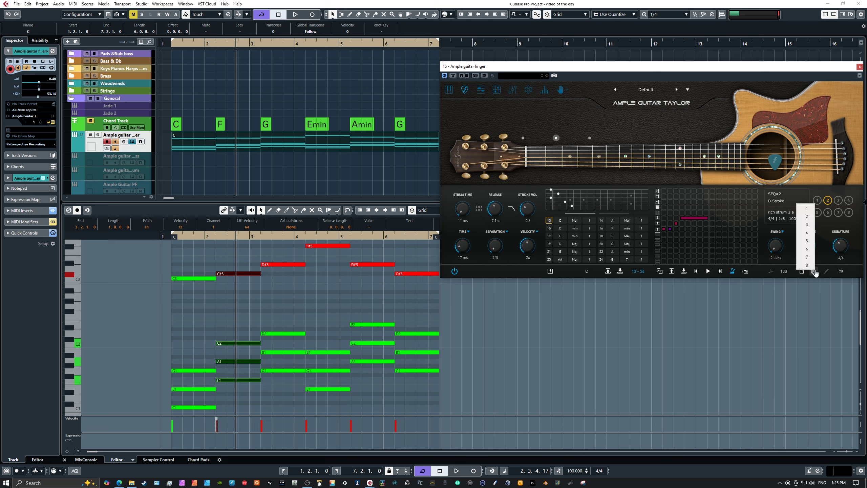
click(808, 229)
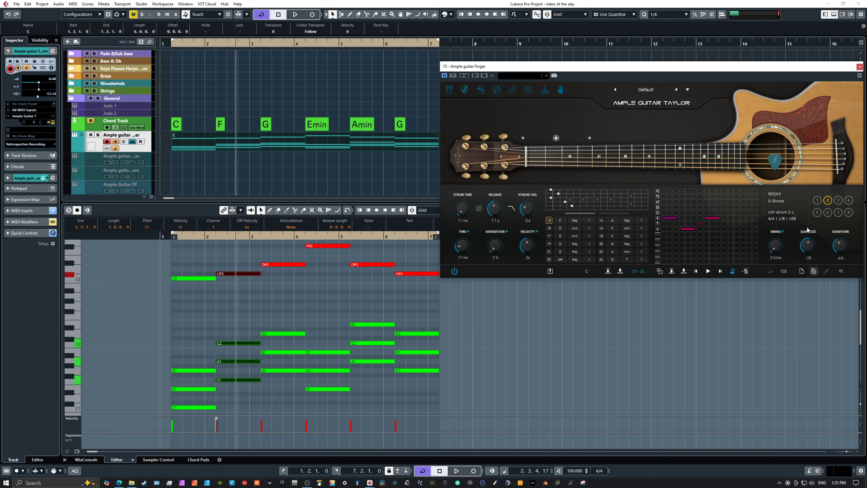
click(838, 201)
click(839, 201)
- Vary sequence 1 by shortening its second long stroke and last up stroke and adding a short down stroke at step ten
click(818, 200)
mouse_move(696, 228)
drag(694, 229, 689, 231)
click(719, 224)
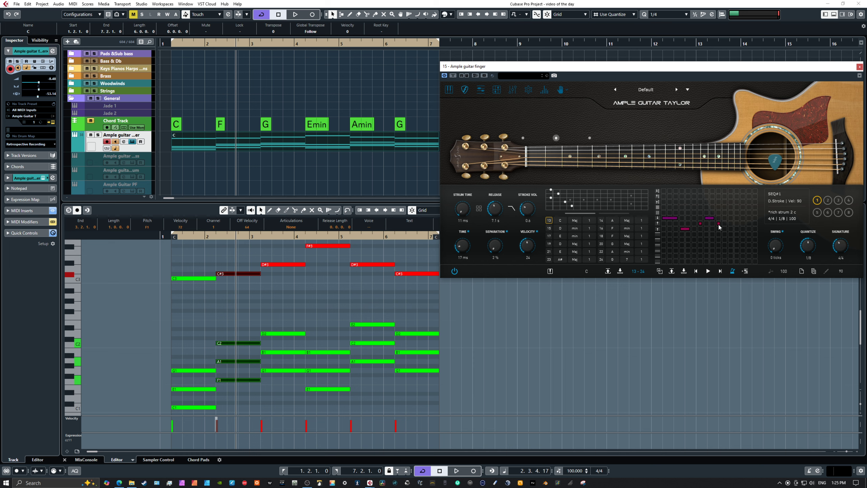
- Replace the opening up stroke in sequence 2 with a down stroke three steps long
click(829, 202)
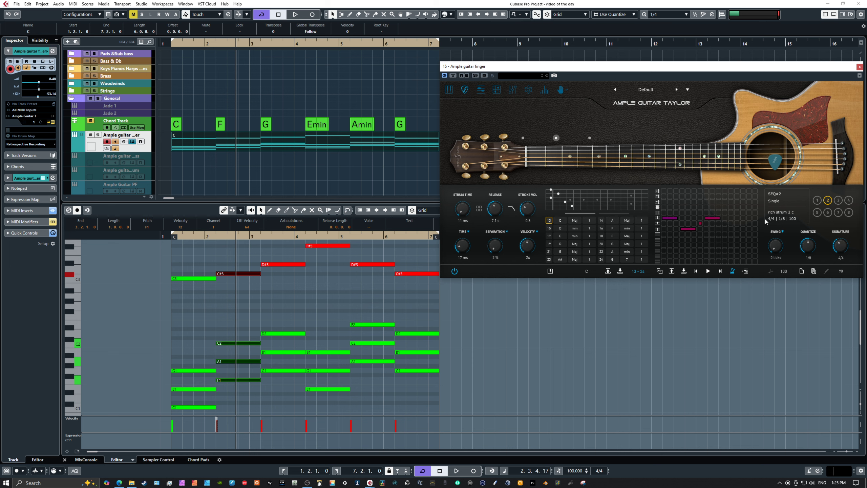
click(671, 218)
click(663, 230)
drag(671, 229, 671, 224)
- View sequence 3 and play the chord progression from the start to hear the strum variations together
click(838, 201)
key(KP_0)
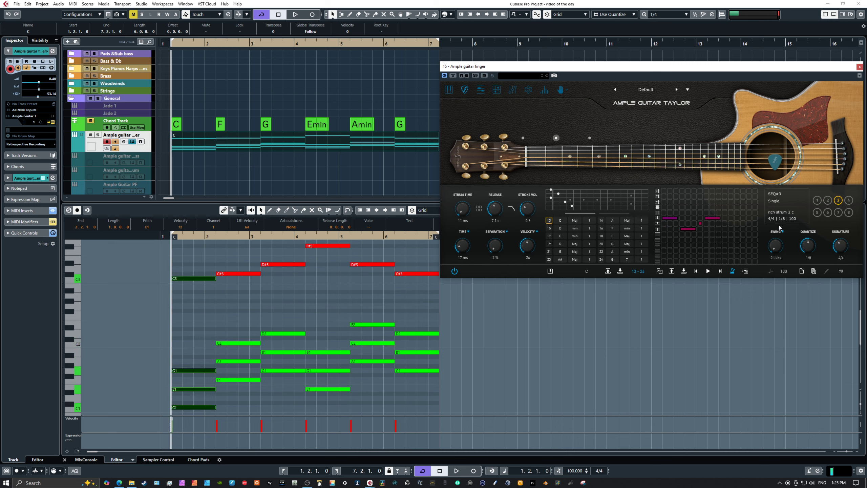
key(space)
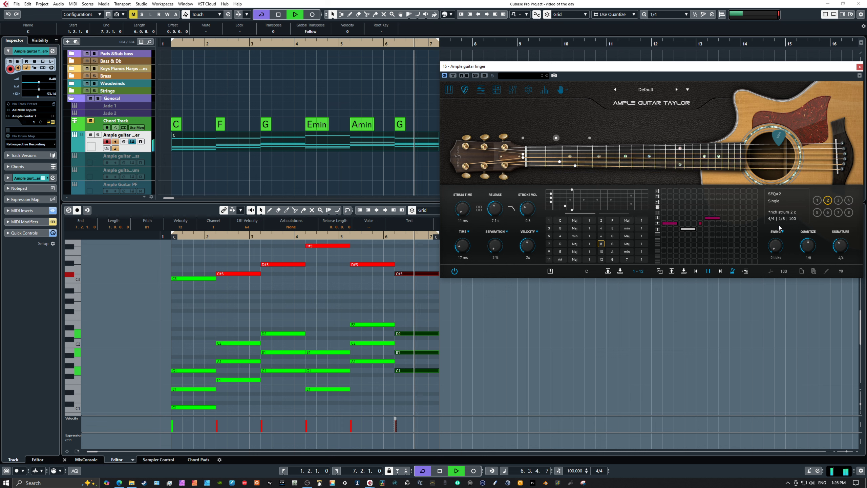
key(space)
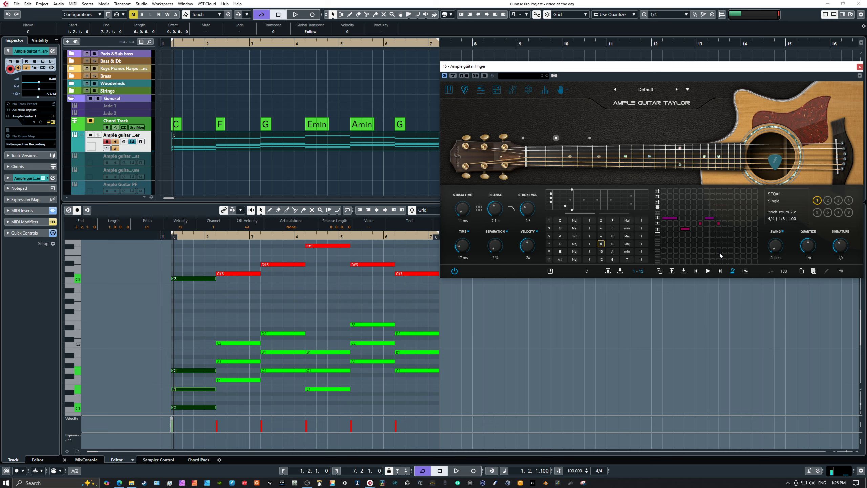
mouse_move(687, 68)
mouse_down()
mouse_move(663, 65)
mouse_move(672, 69)
mouse_up()
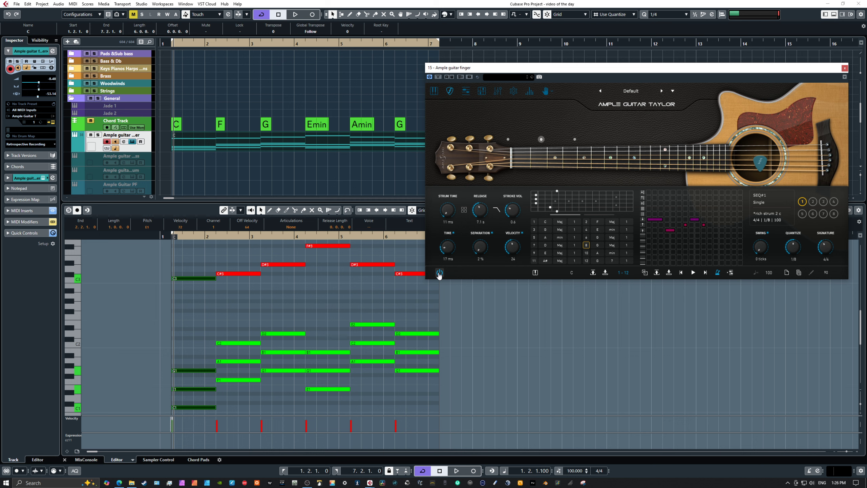
click(536, 274)
drag(481, 68, 510, 73)
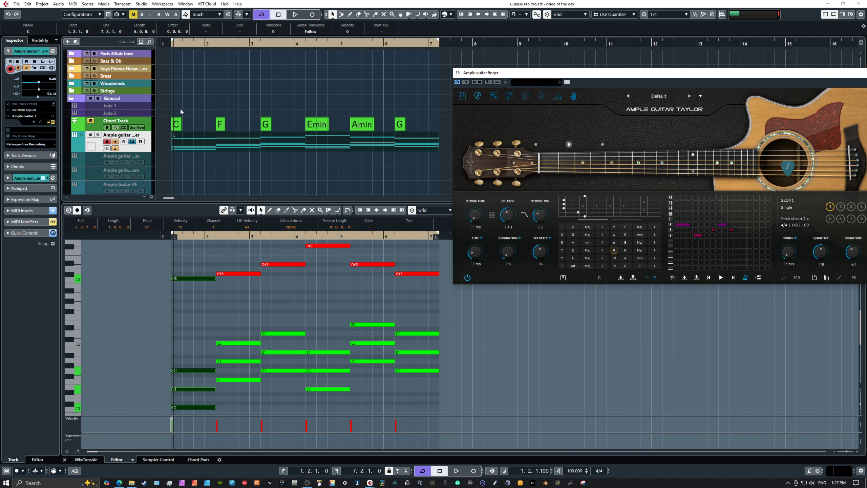
drag(181, 108, 418, 122)
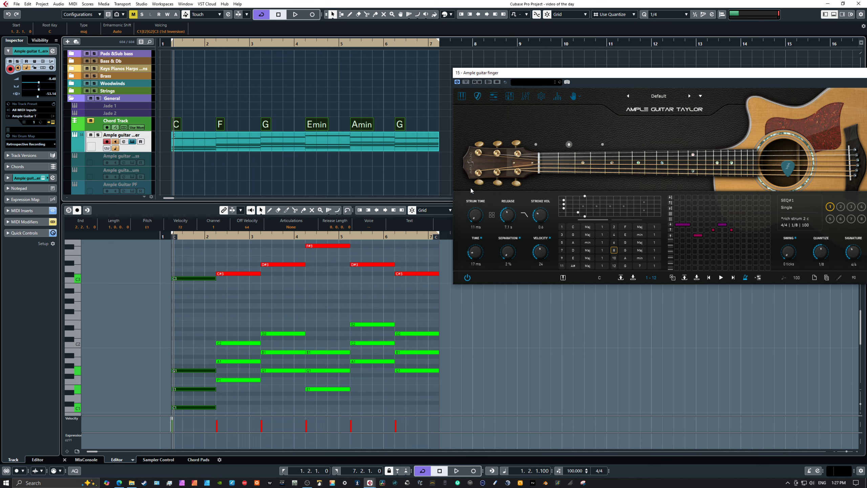
click(371, 165)
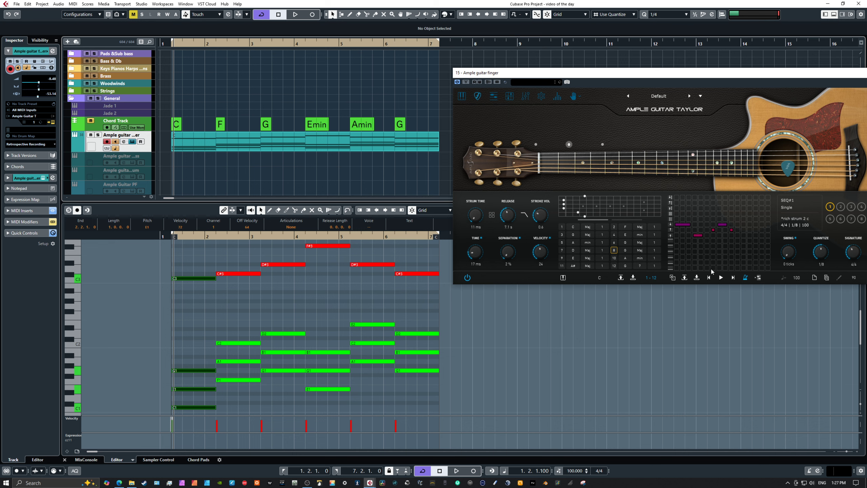
drag(683, 77, 655, 76)
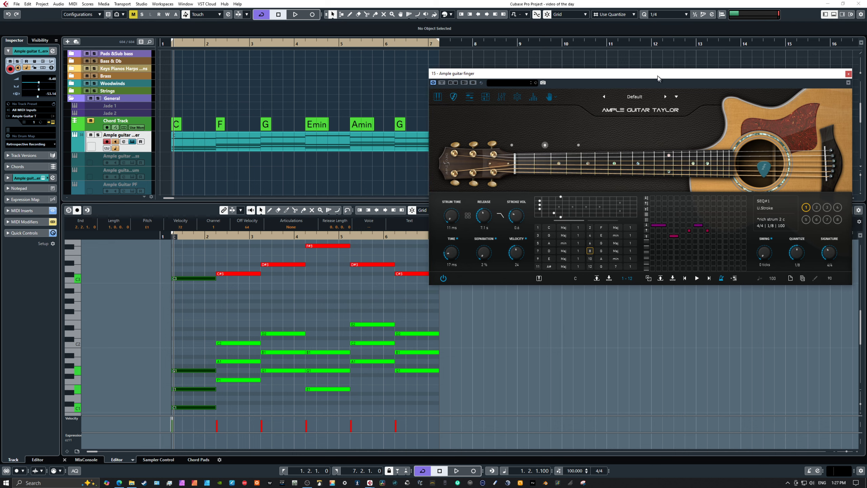